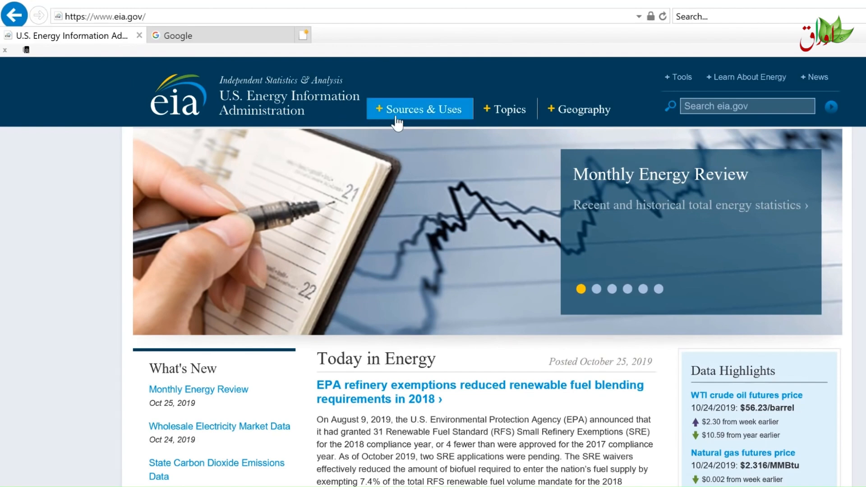
Open the Petroleum & Other Liquids page on the EIA website and go to its Recent Data table
left_click(397, 120)
left_click(277, 179)
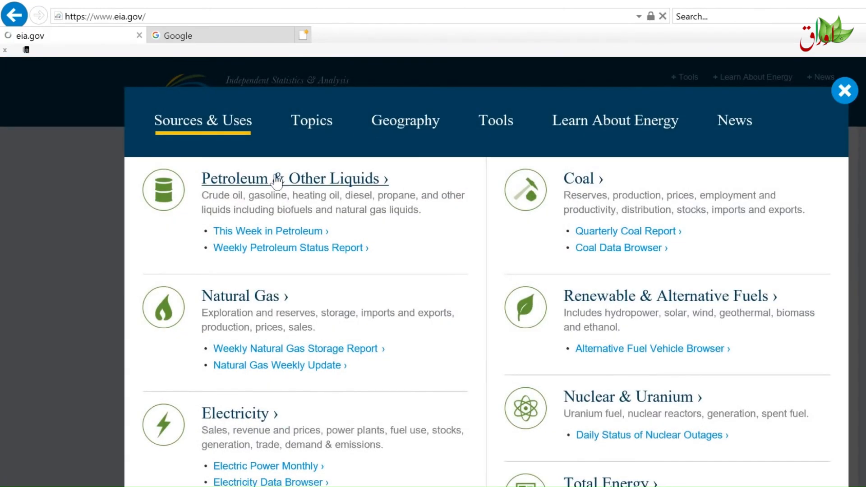
scroll(275, 183, "down", 7)
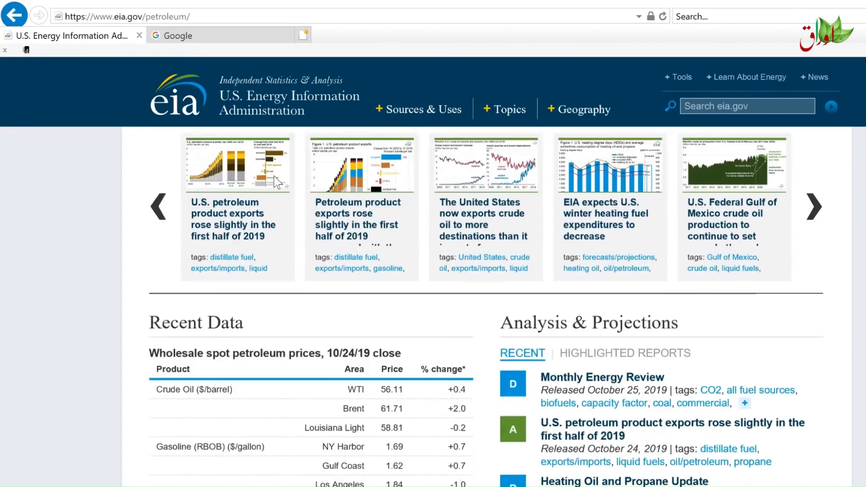
scroll(276, 187, "up", 2)
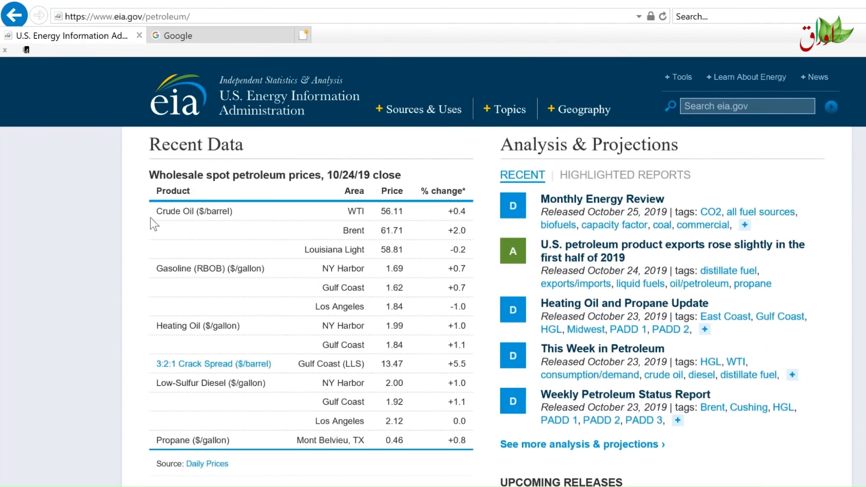
Copy the data rows of the wholesale spot petroleum prices table and paste them into the Excel sheet at cell A1
left_click_drag(150, 218, 473, 448)
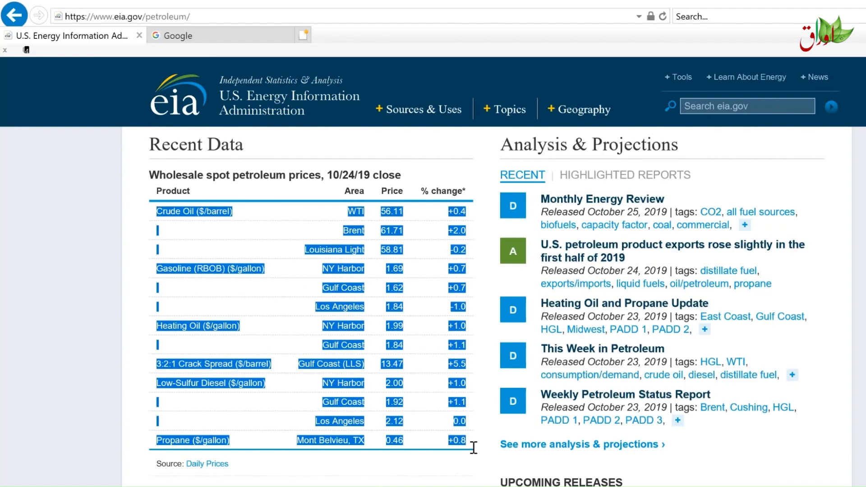
key("ctrl+c")
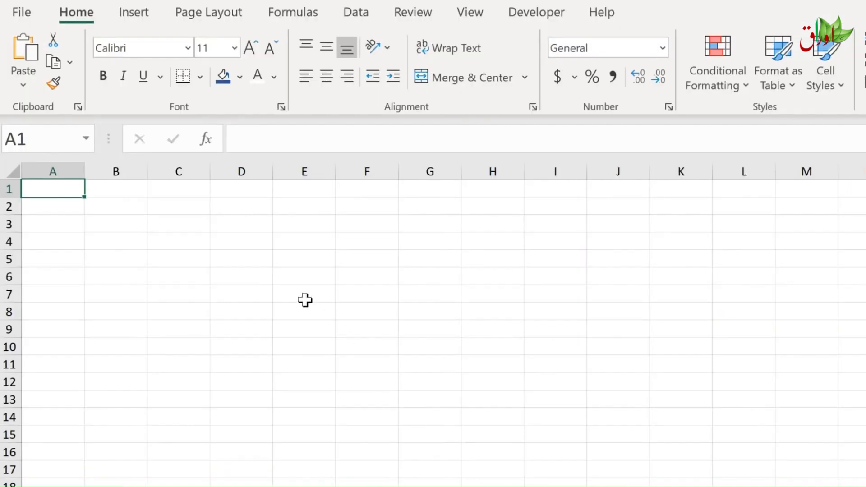
key("ctrl+v")
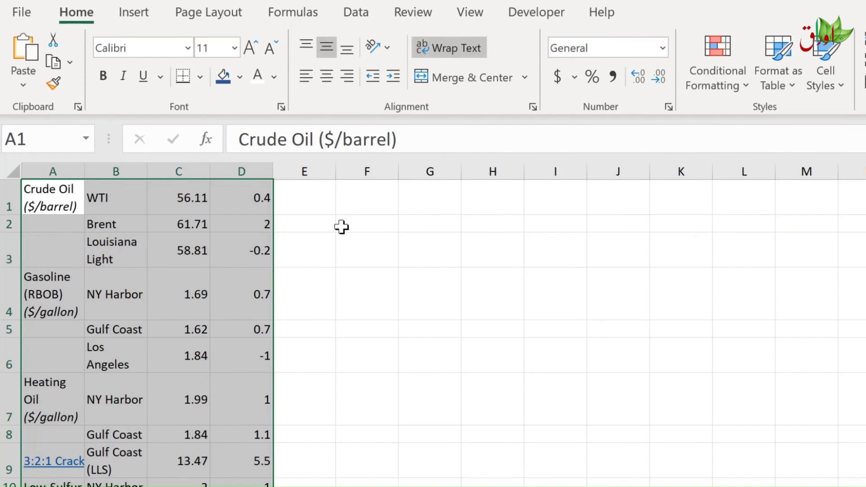
left_click(227, 227)
left_click(185, 224)
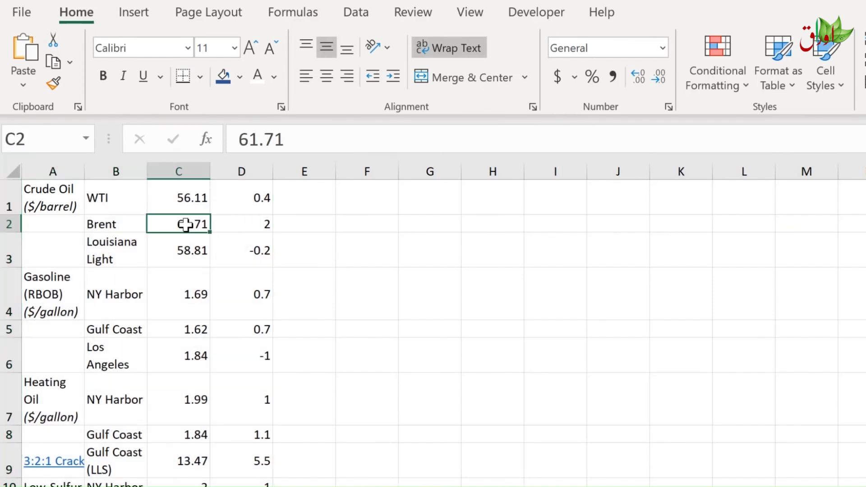
left_click(311, 237)
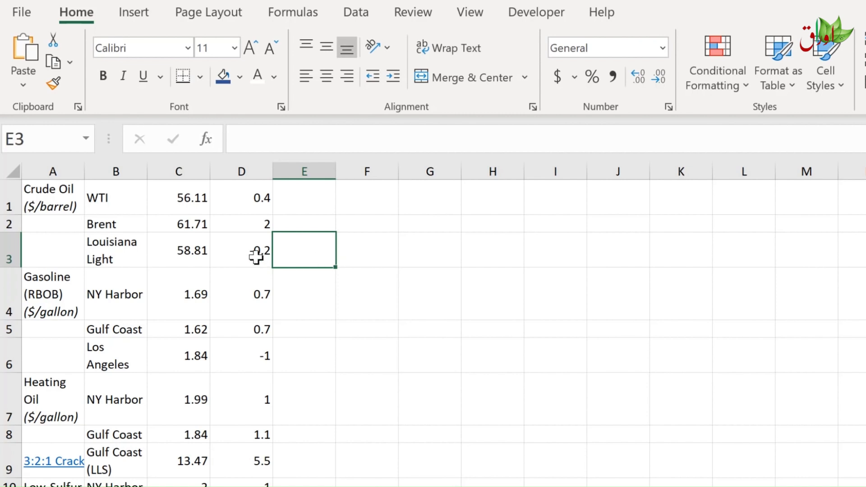
Delete columns A to D holding the pasted price data and select cell A1
left_click_drag(232, 171, 62, 172)
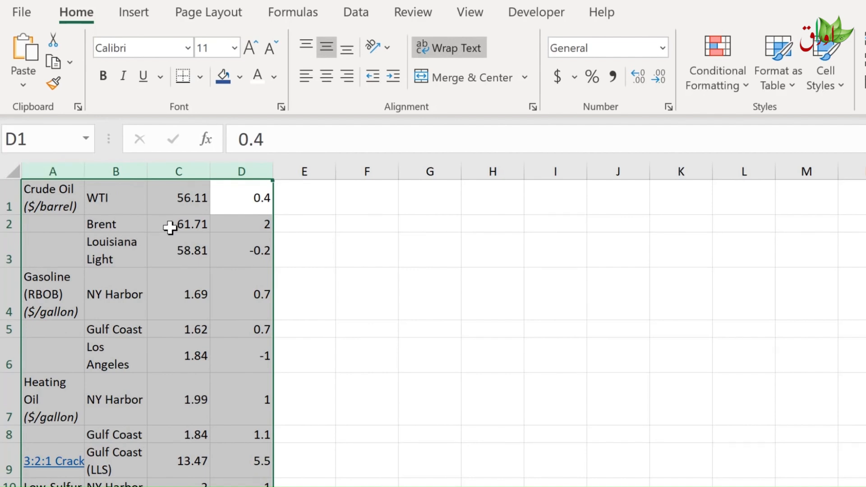
right_click(169, 227)
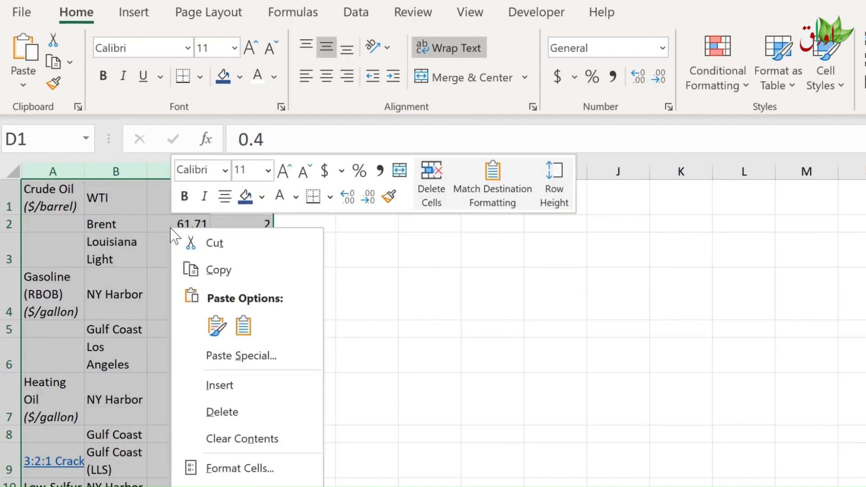
left_click(224, 413)
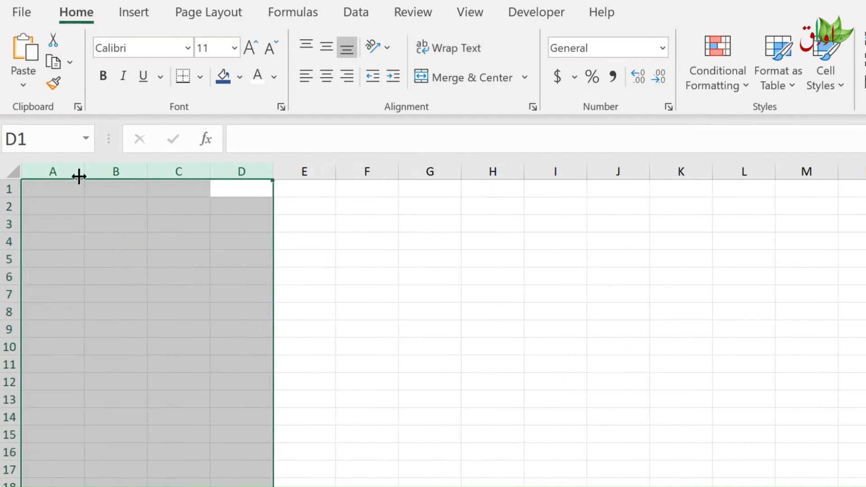
left_click(53, 189)
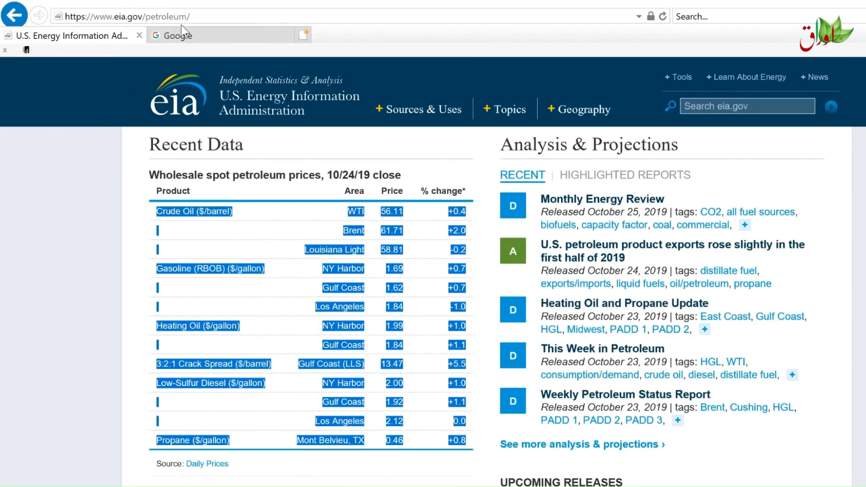
left_click(197, 18)
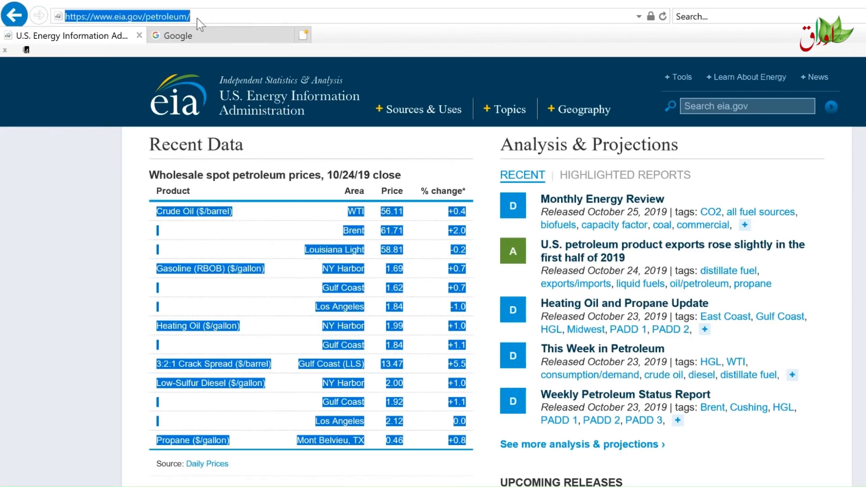
key("ctrl+c")
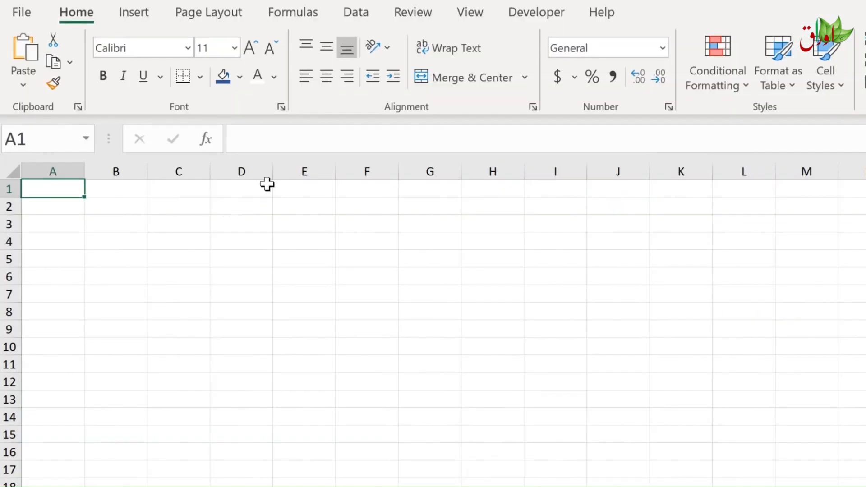
left_click(356, 14)
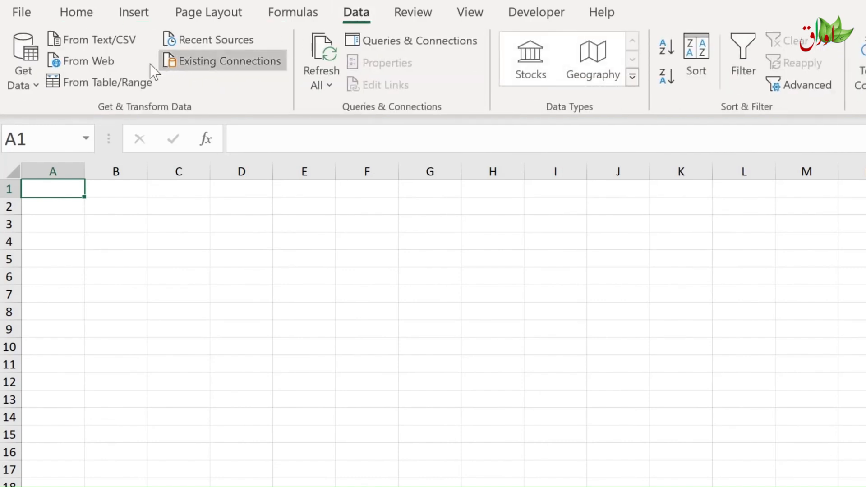
left_click(111, 61)
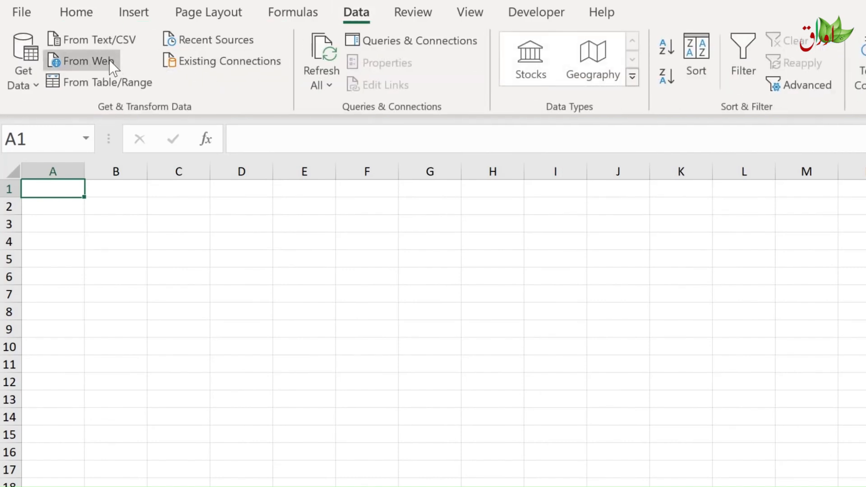
key("ctrl+v")
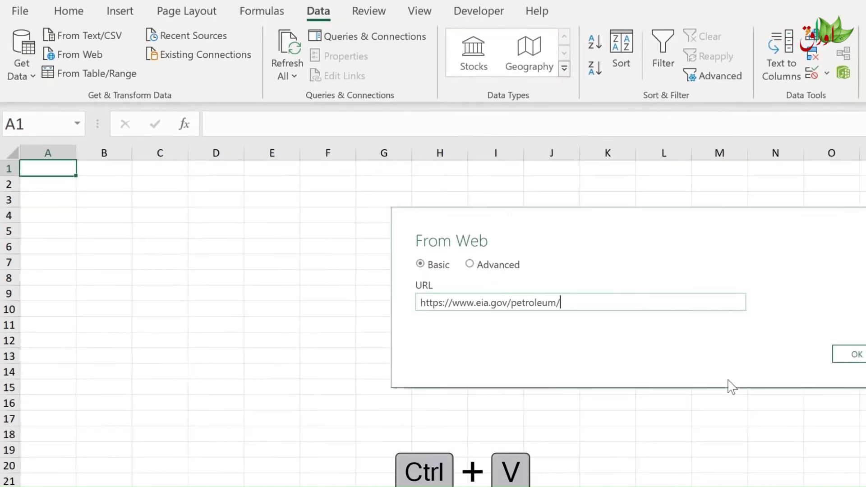
left_click(862, 363)
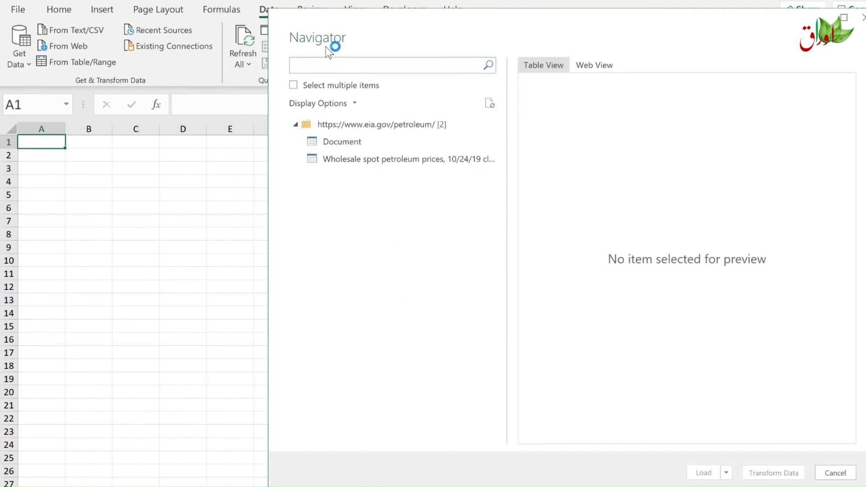
Preview the Document item of the web source in both table view and web view
left_click(344, 141)
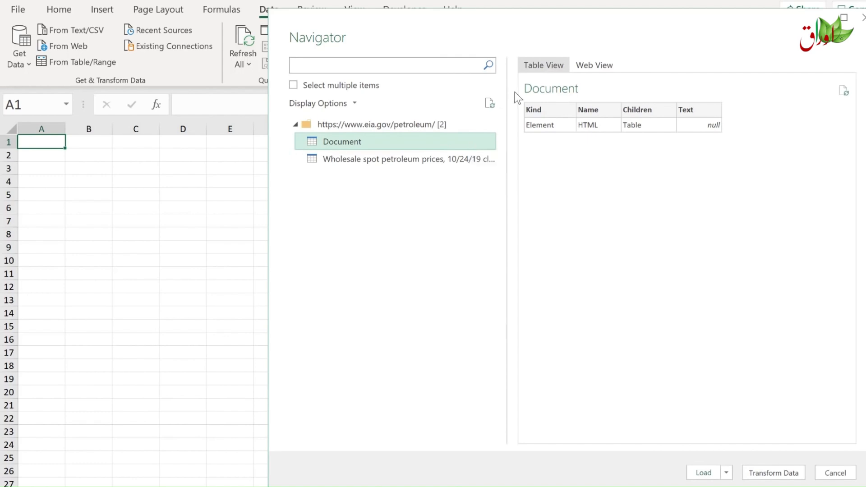
left_click(585, 66)
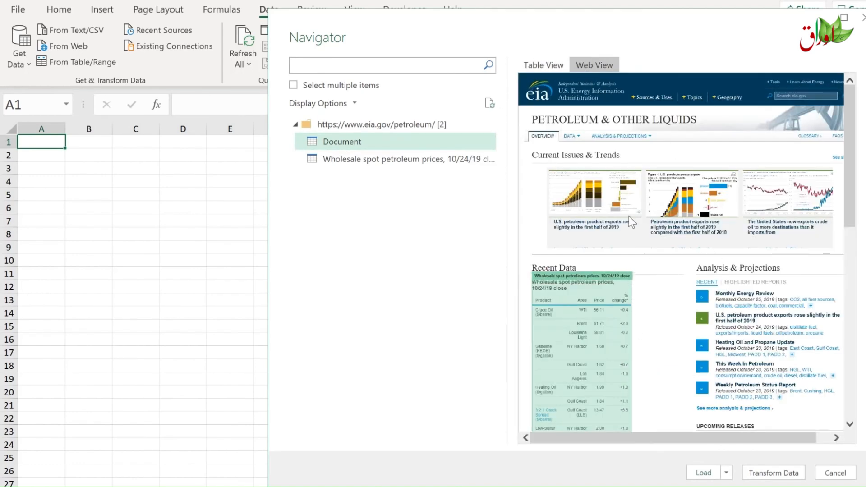
left_click(533, 73)
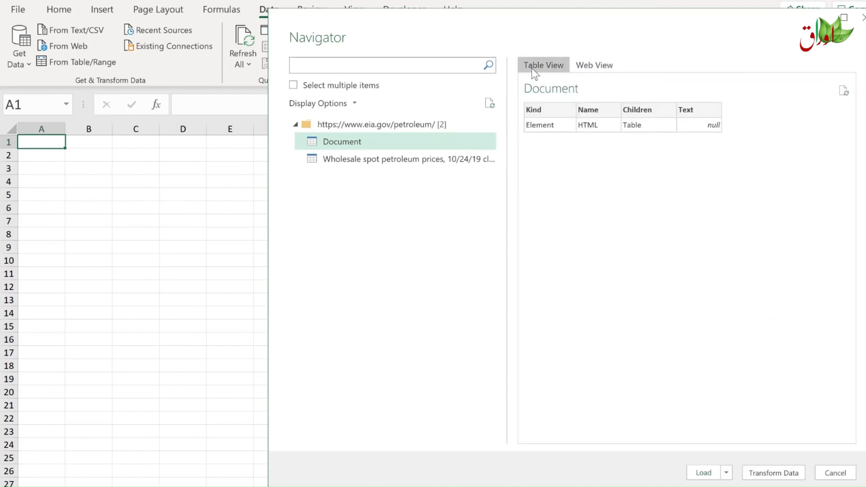
Load the Wholesale spot petroleum prices item as a table into the existing worksheet at cell A1
left_click(403, 167)
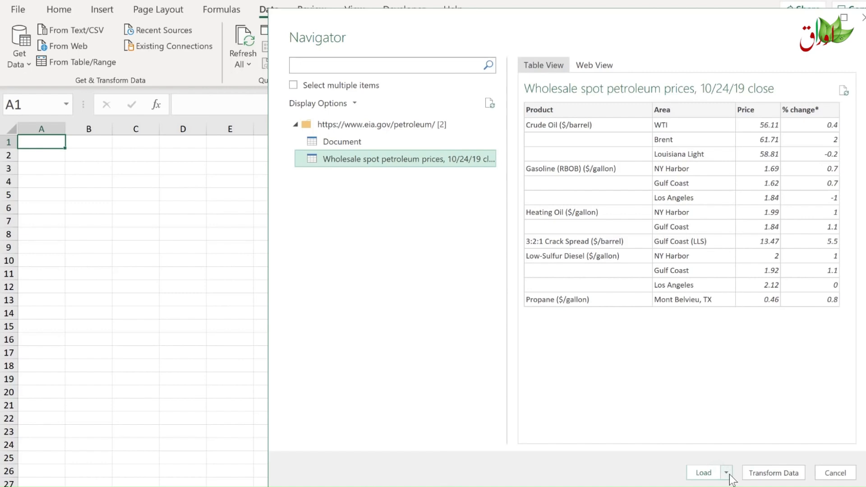
left_click(727, 474)
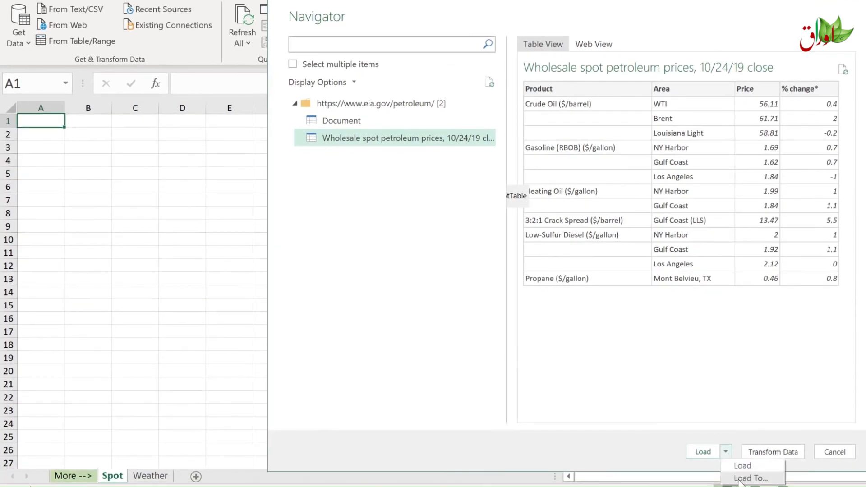
left_click(739, 478)
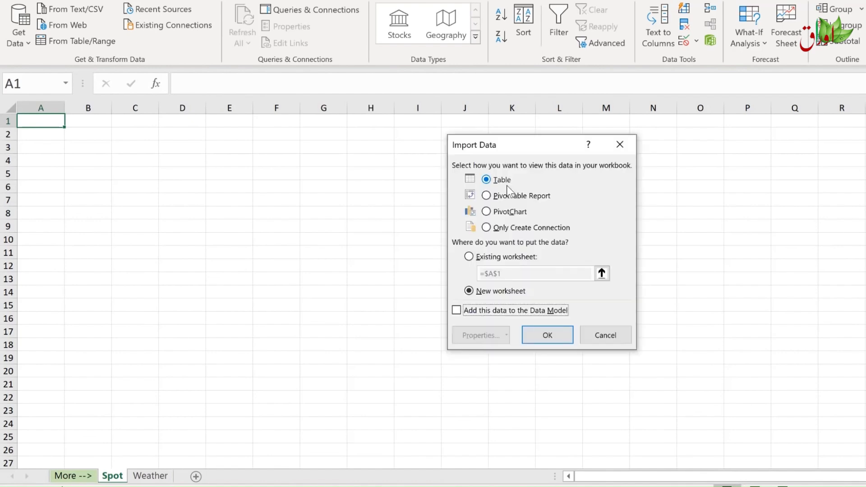
left_click(499, 257)
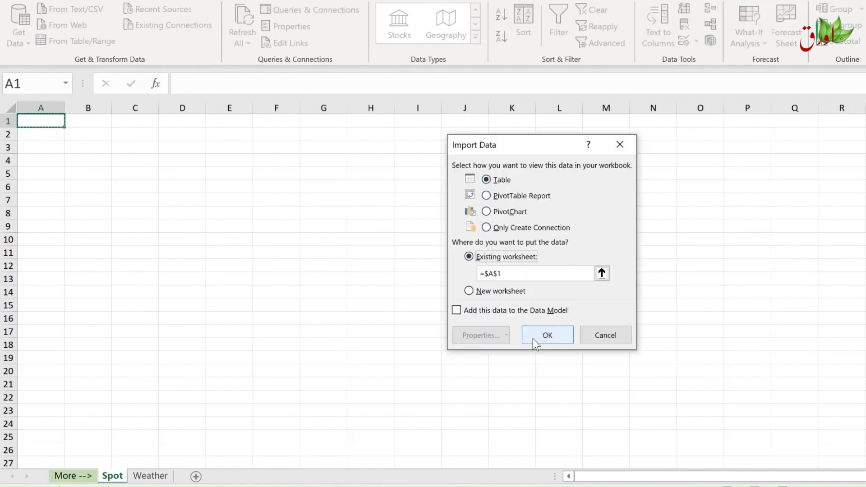
left_click(533, 338)
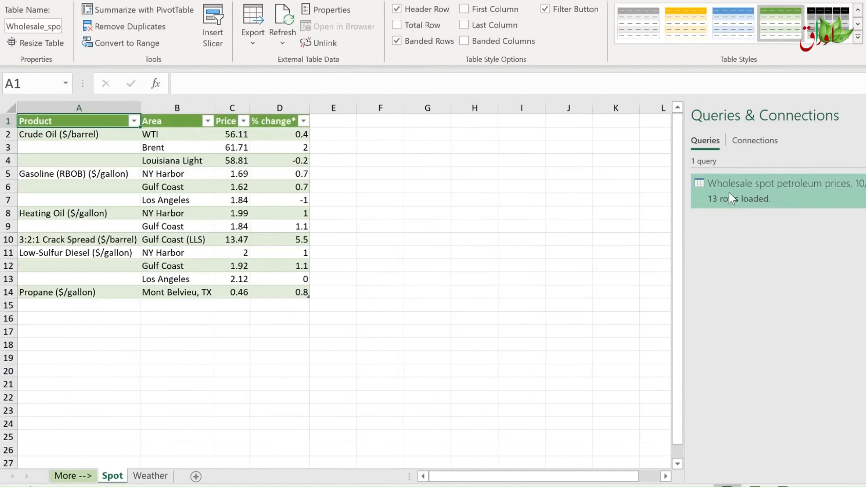
Examine the loaded query's details and the blank cells in the table's Product column
mouse_move(729, 193)
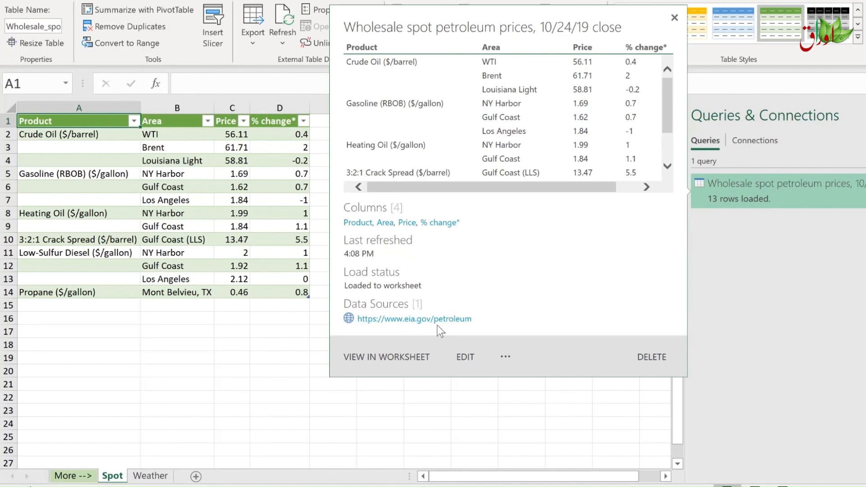
left_click(241, 173)
left_click(270, 173)
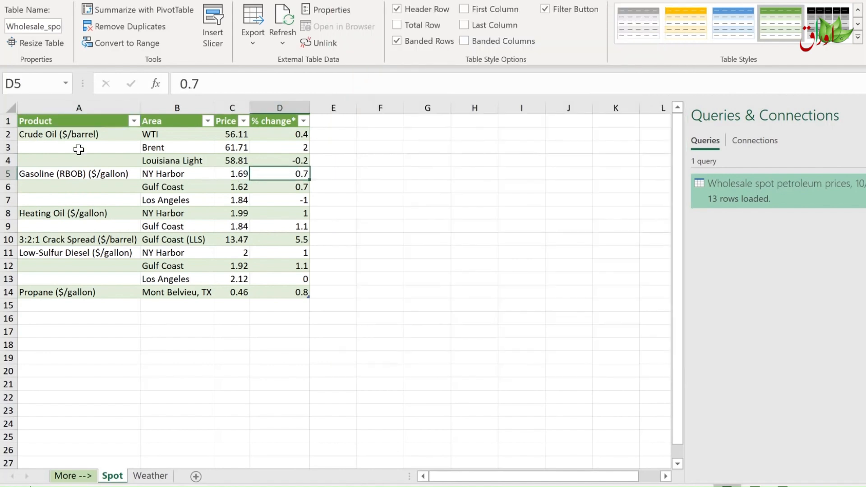
left_click_drag(73, 147, 73, 196)
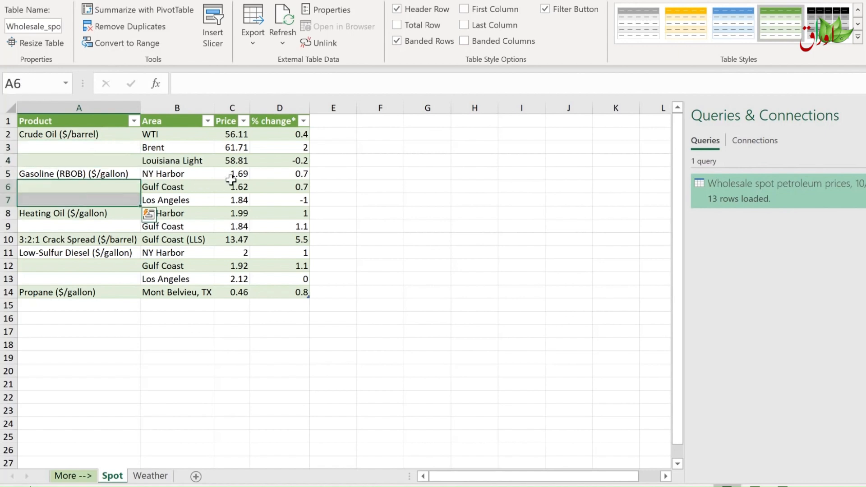
left_click(381, 175)
left_click(212, 161)
left_click_drag(95, 149, 91, 161)
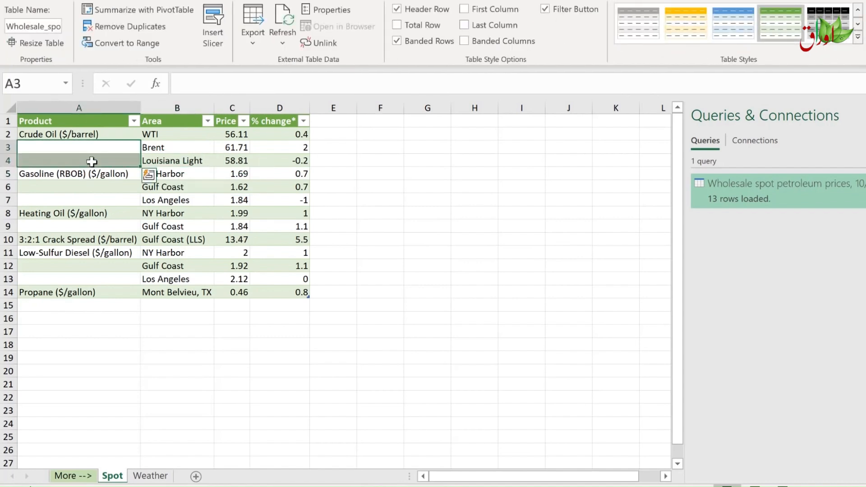
left_click(91, 162)
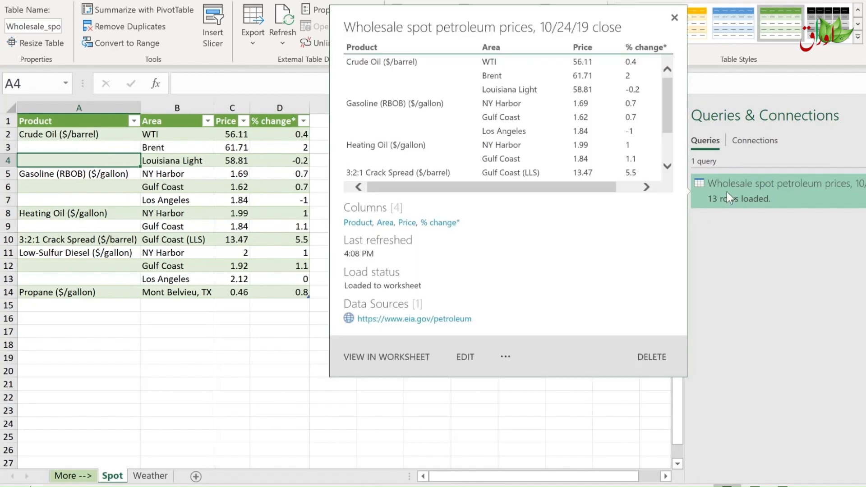
Open the wholesale spot petroleum prices query in the Power Query Editor and apply Fill Down to the Product column
double_click(726, 191)
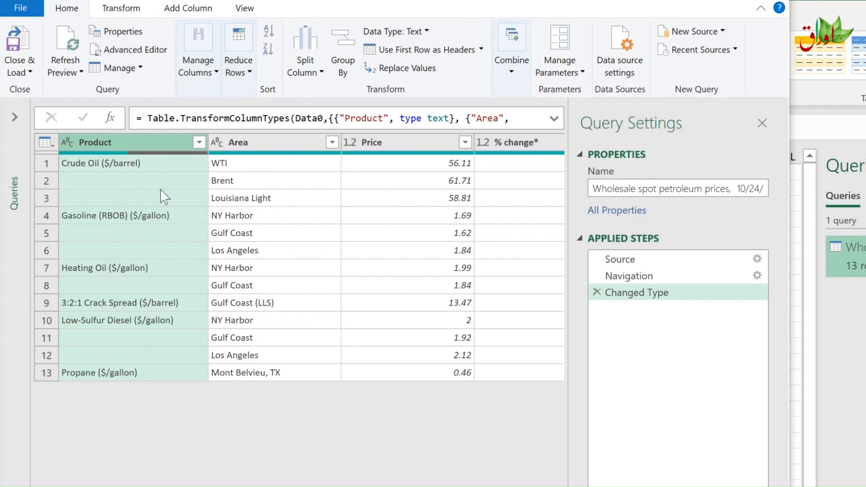
left_click(129, 10)
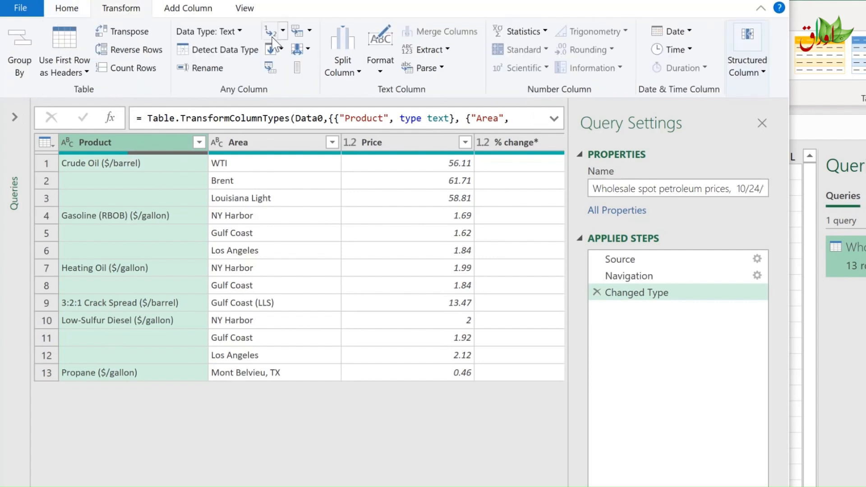
left_click(282, 49)
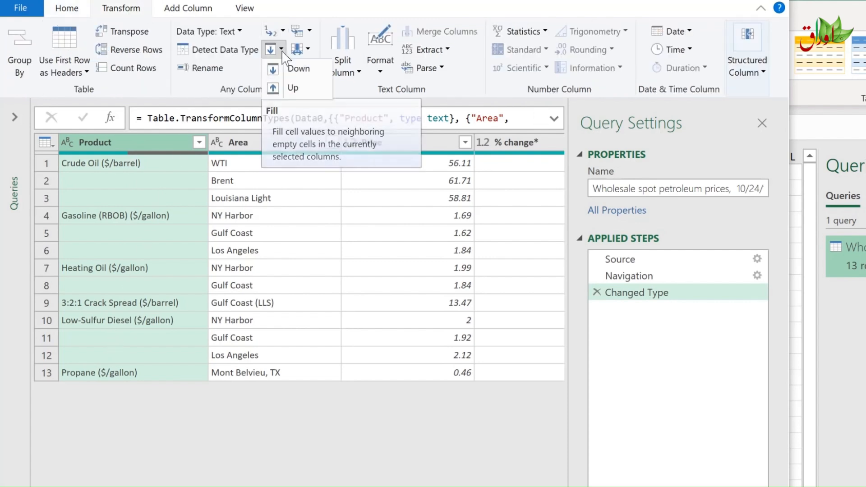
left_click(292, 75)
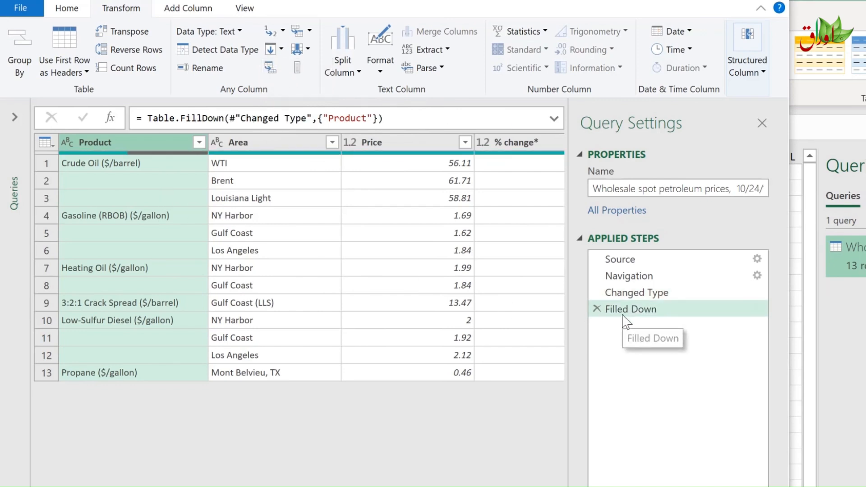
Insert a Replace Values step after Changed Type that replaces blank Product cells with null, and return to the Filled Down step
left_click(157, 183)
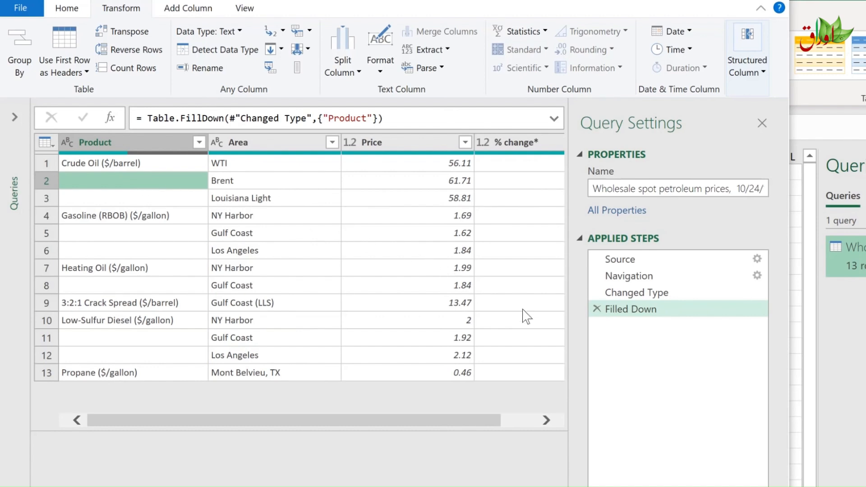
left_click(623, 294)
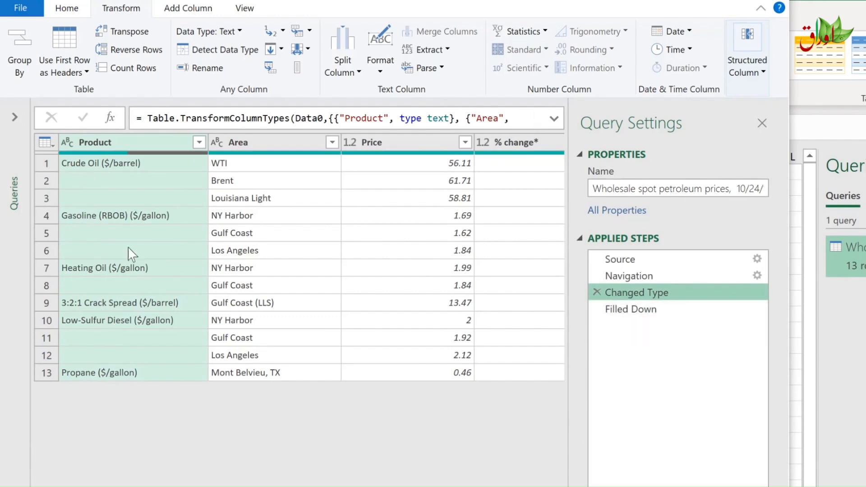
left_click(64, 11)
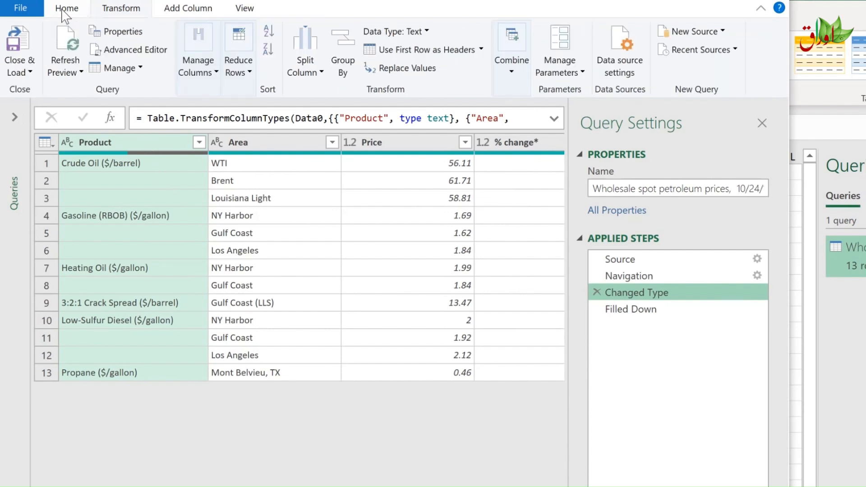
left_click(402, 74)
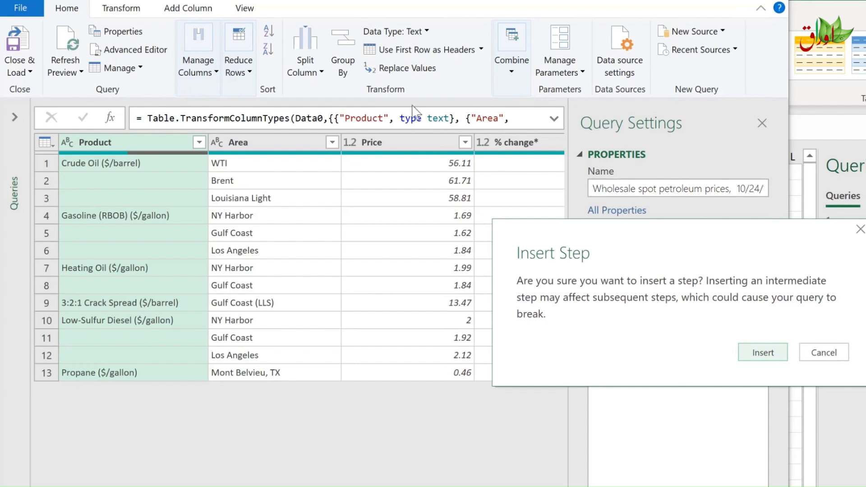
left_click(749, 355)
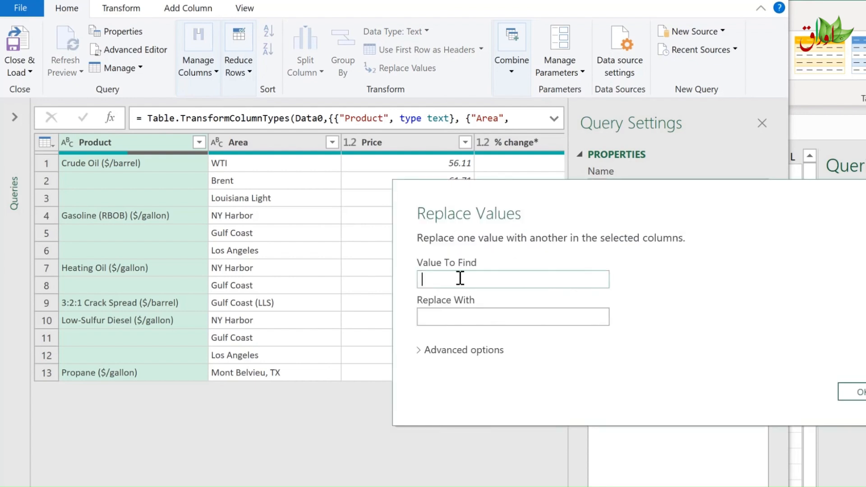
left_click(449, 317)
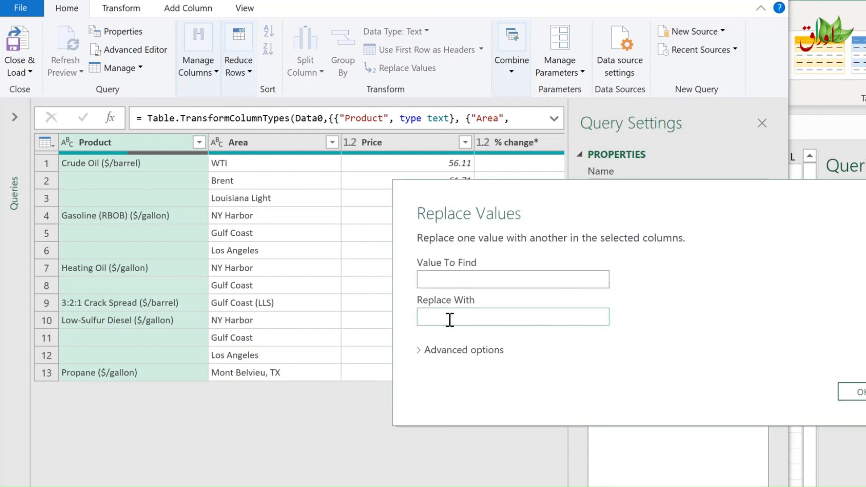
type("null")
left_click(852, 395)
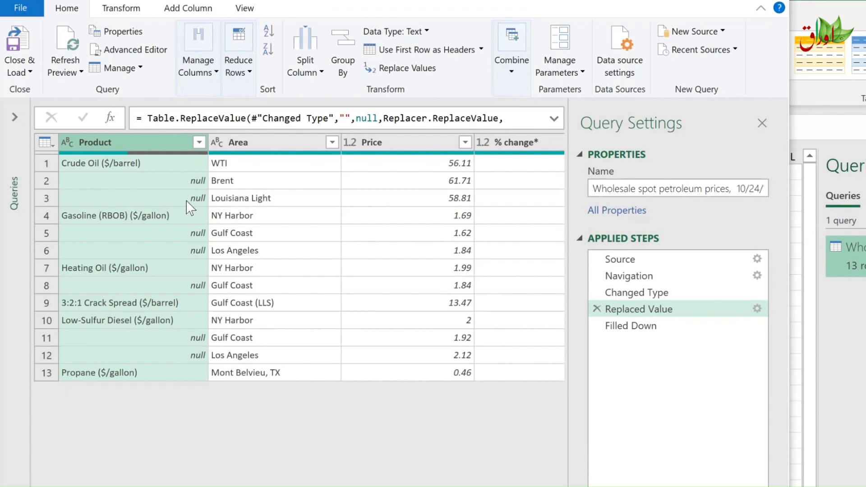
left_click(627, 331)
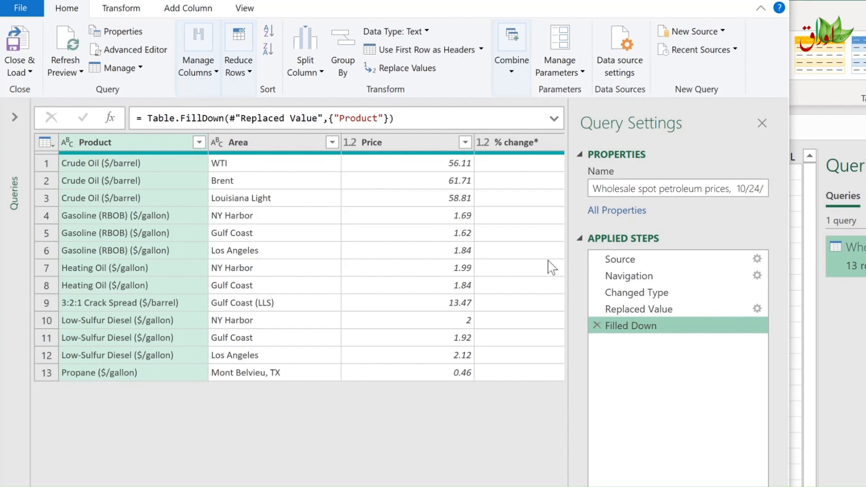
Rename the query as SpotPrices and load the cleaned result back to the worksheet
left_click_drag(595, 188, 770, 183)
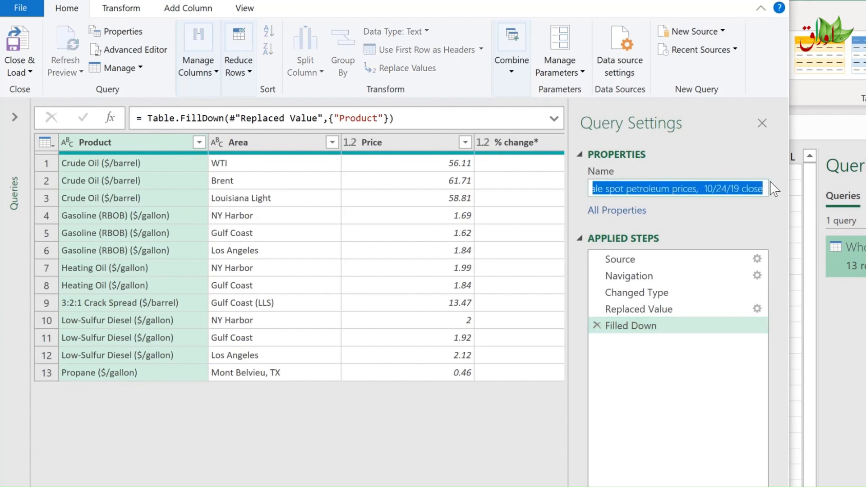
type("SpotPrices")
key("Return")
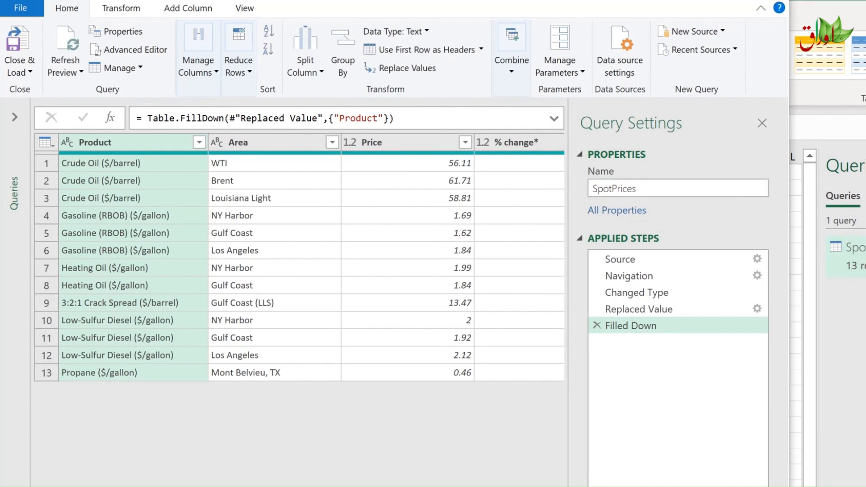
left_click(36, 45)
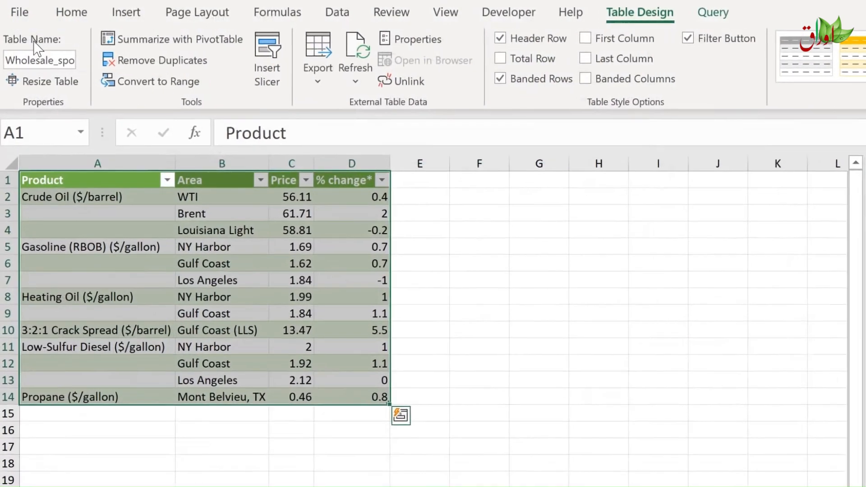
Look at the refresh commands available for the SpotPrices table and open its connection properties
left_click(204, 225)
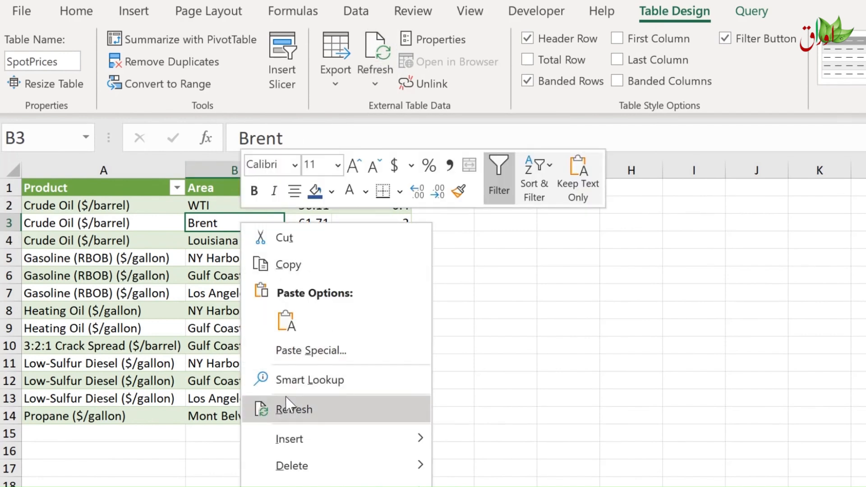
left_click(204, 220)
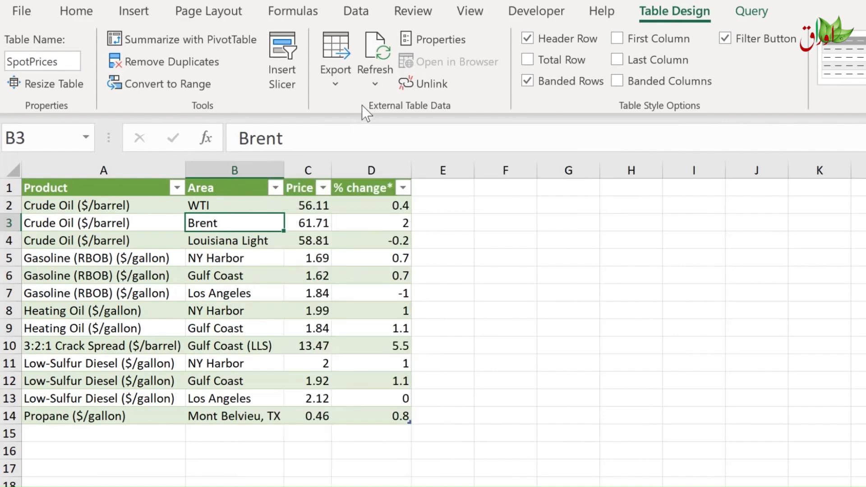
left_click(376, 85)
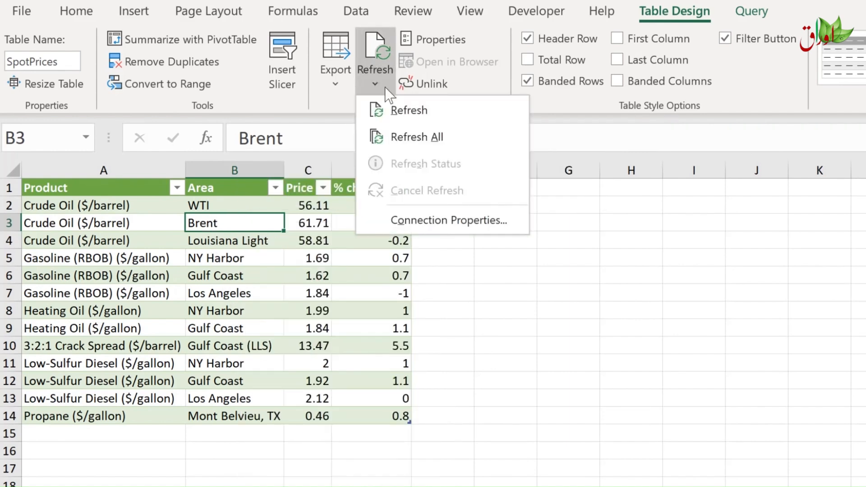
left_click(417, 220)
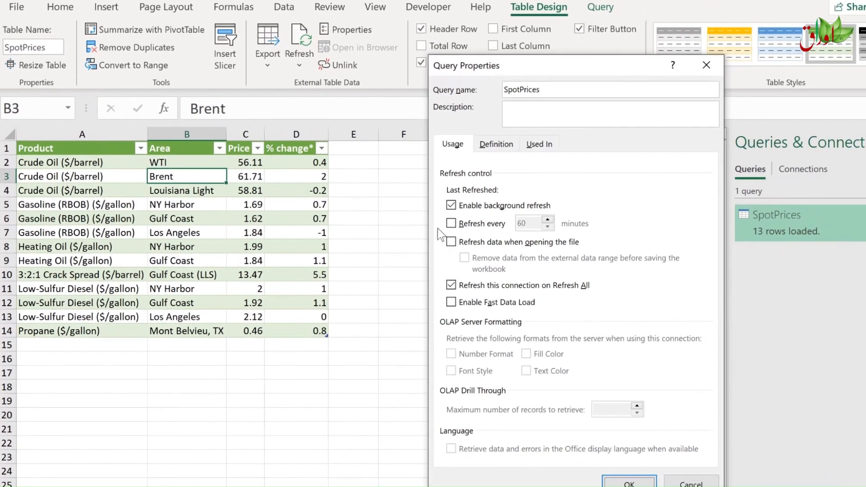
Try out refreshing every 60 minutes and refreshing on file opening, clear both options again and close the query properties
left_click(454, 229)
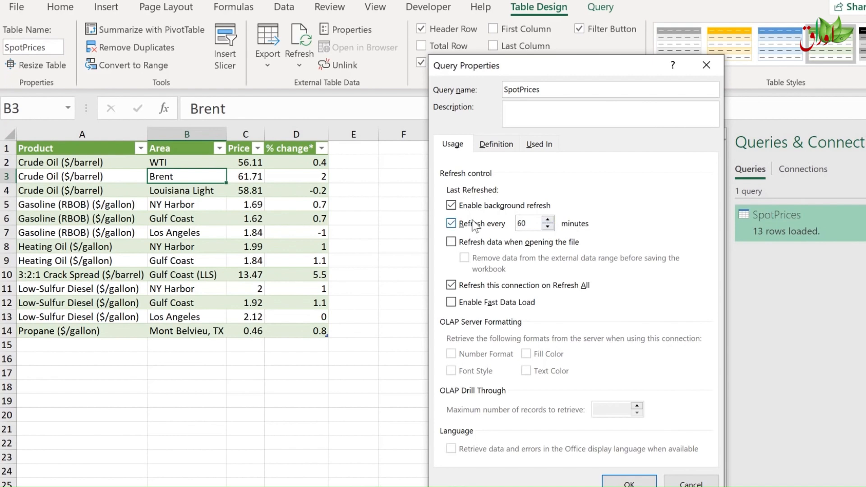
left_click(451, 244)
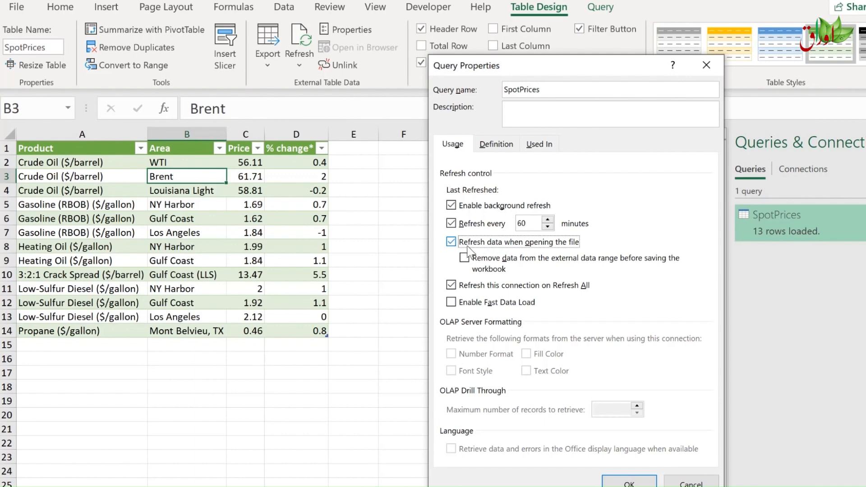
left_click(451, 242)
left_click(451, 223)
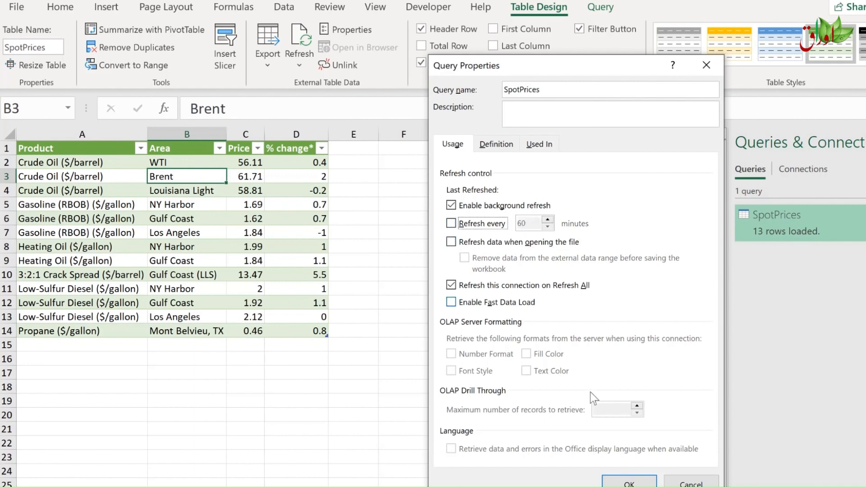
left_click(629, 482)
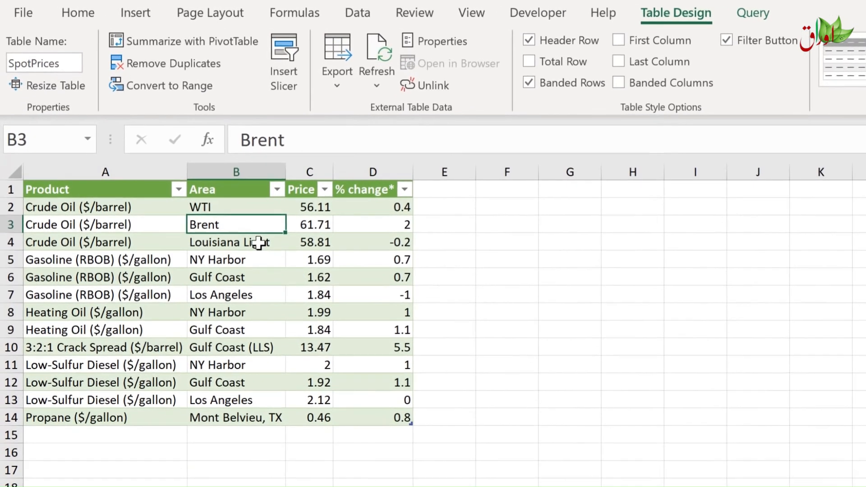
Switch to the browser, search Google for "weather forecast new york city 10 days" and open the weather.com New York City result
left_click(205, 191)
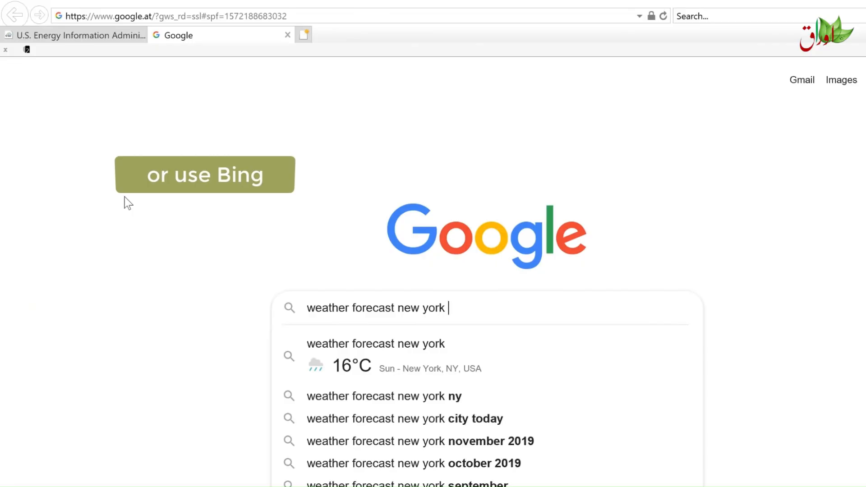
type("city")
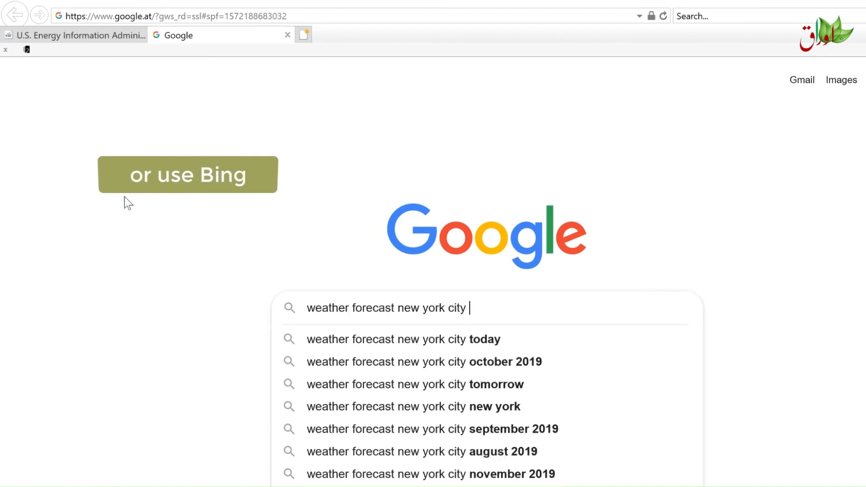
type(" 10 days")
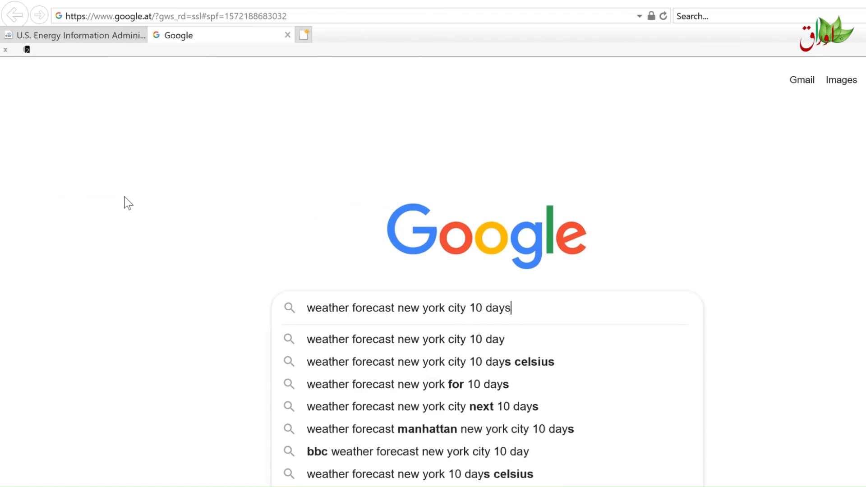
key("Return")
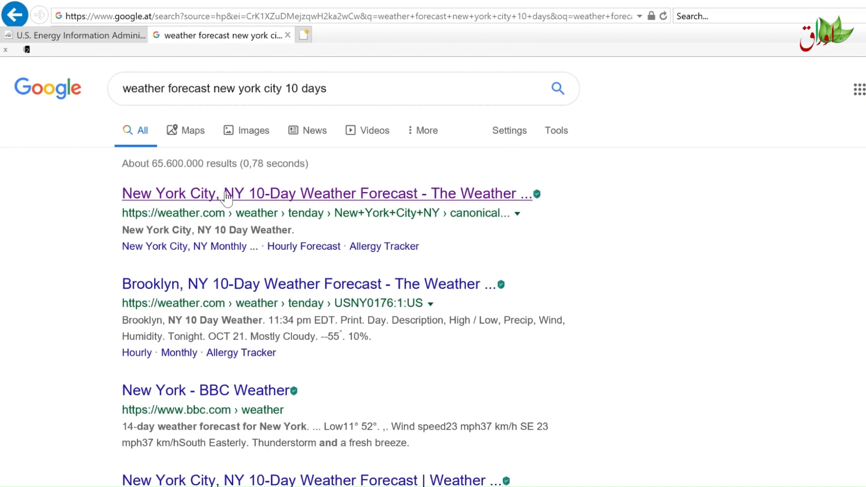
left_click(227, 196)
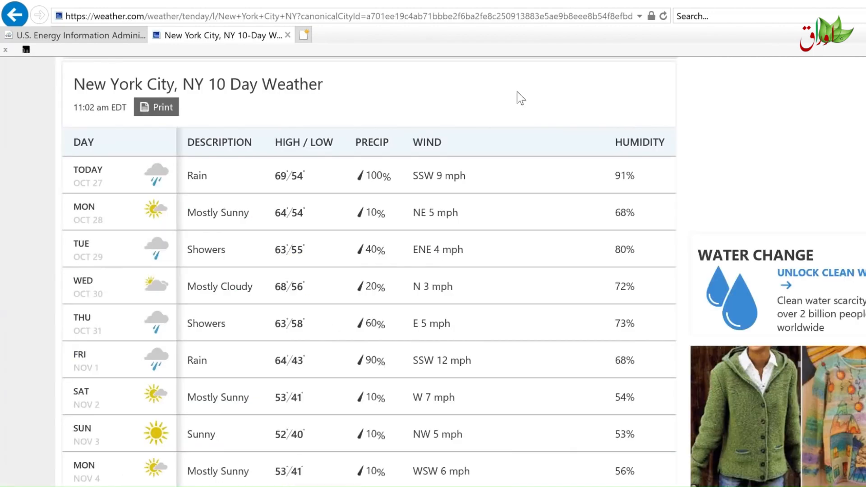
Copy the address of the 10-day forecast page and connect to it as a web data source in Excel
mouse_move(508, 177)
left_click(486, 18)
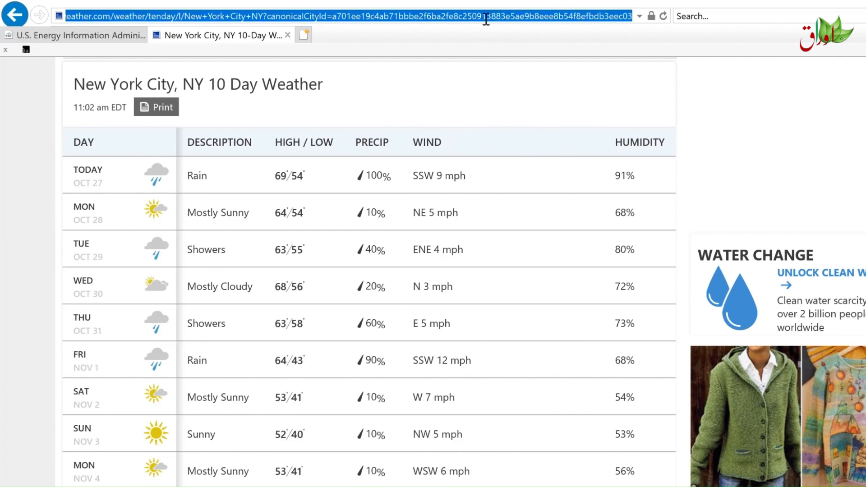
key("ctrl+c")
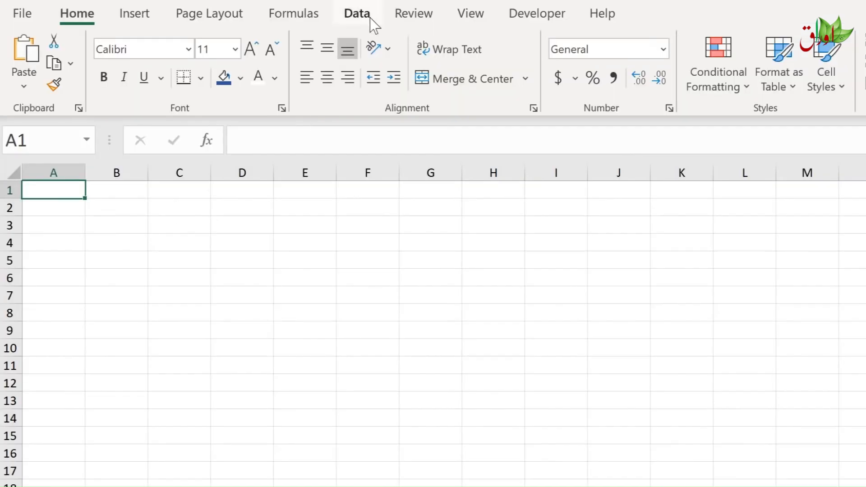
left_click(368, 16)
left_click(96, 61)
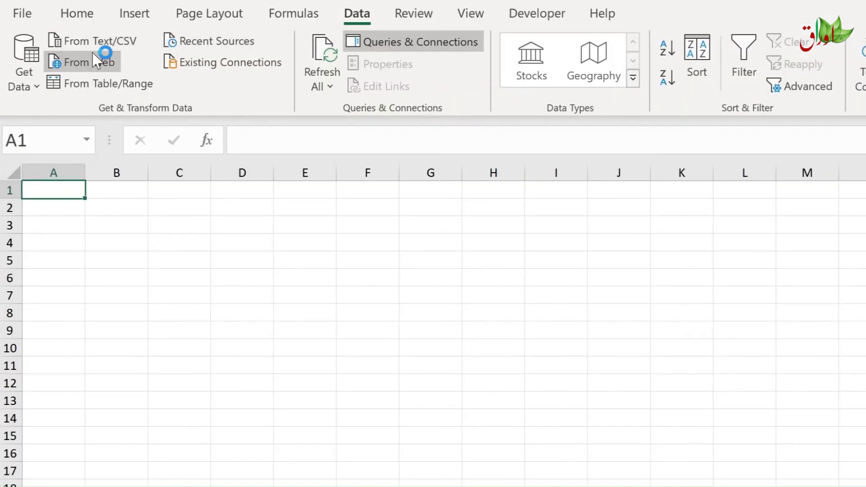
key("ctrl+v")
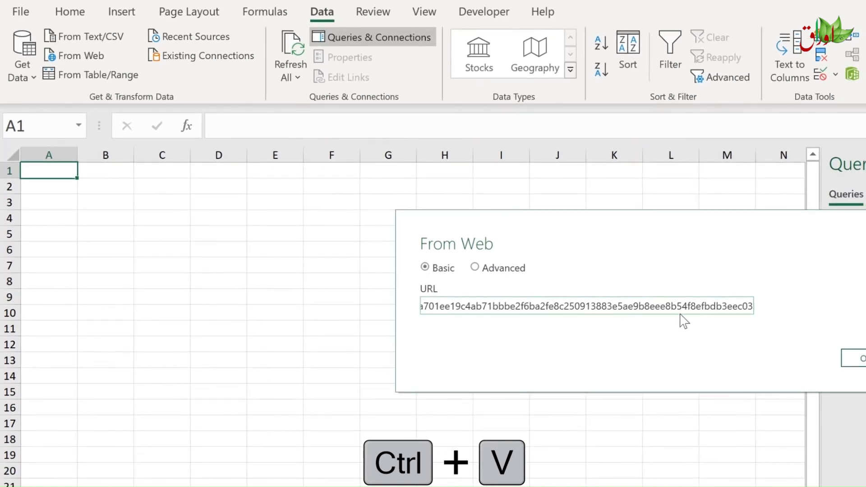
left_click(853, 359)
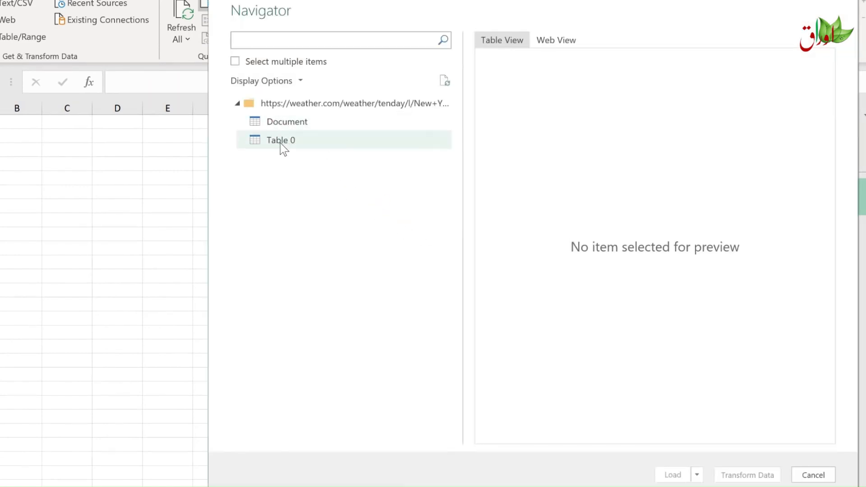
Open the forecast source's Table 0 in the Power Query Editor and remove its empty Day column
left_click(280, 142)
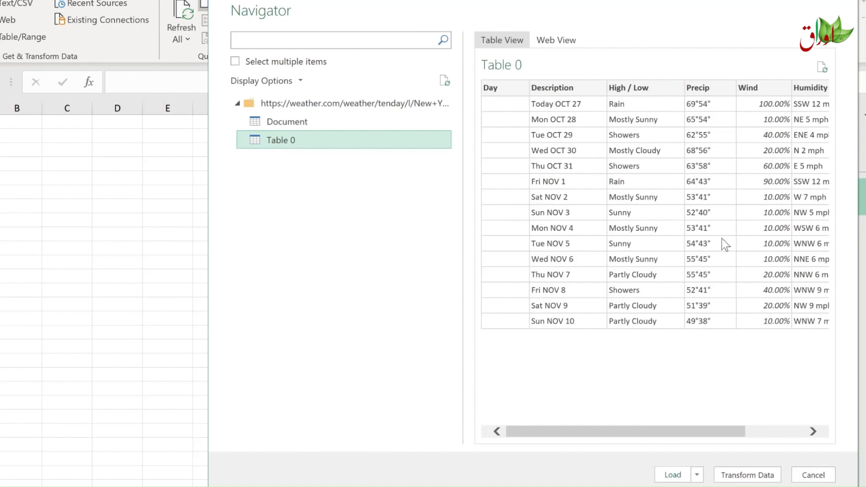
left_click_drag(626, 434, 739, 431)
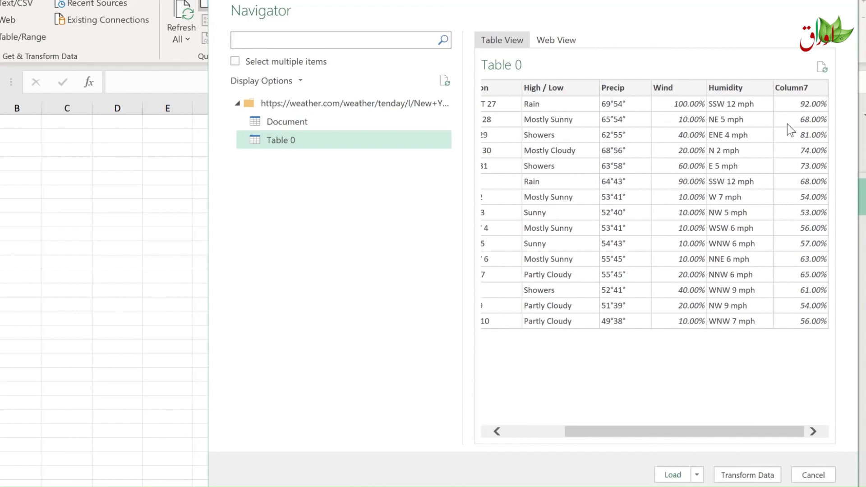
left_click_drag(680, 435, 615, 434)
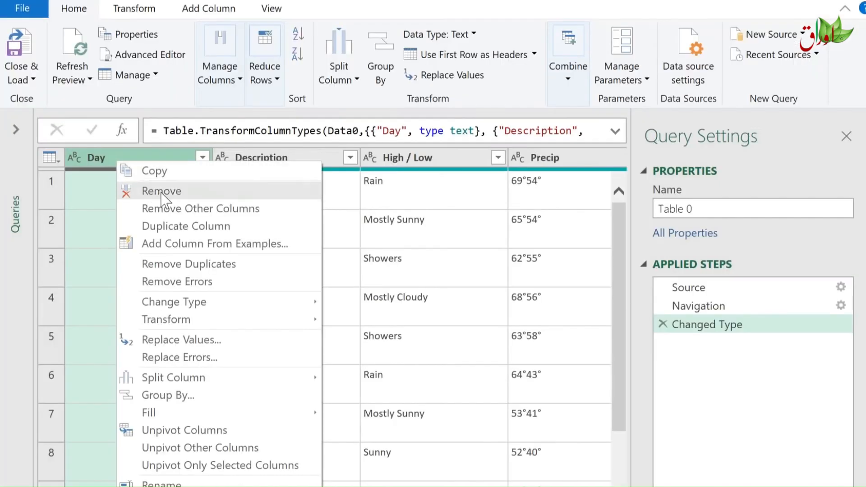
left_click(146, 189)
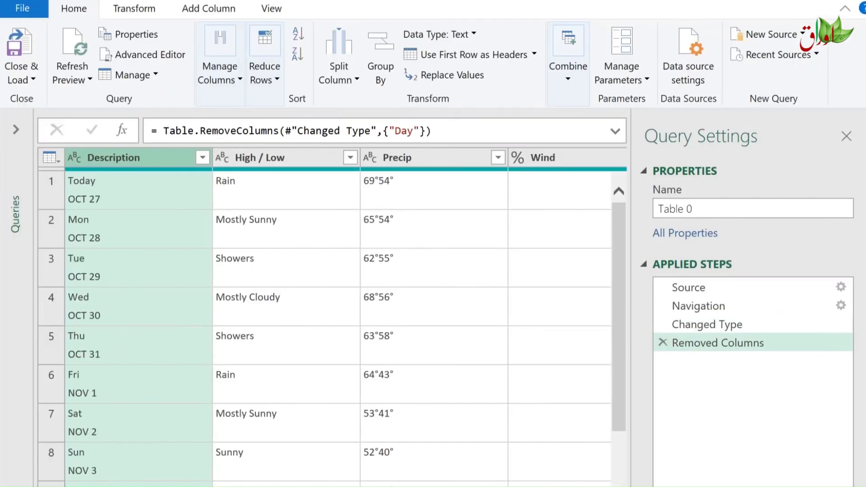
Remove the Wind, Humidity and Column7 columns from the forecast query
scroll(338, 316, "right", 10)
left_click(514, 158)
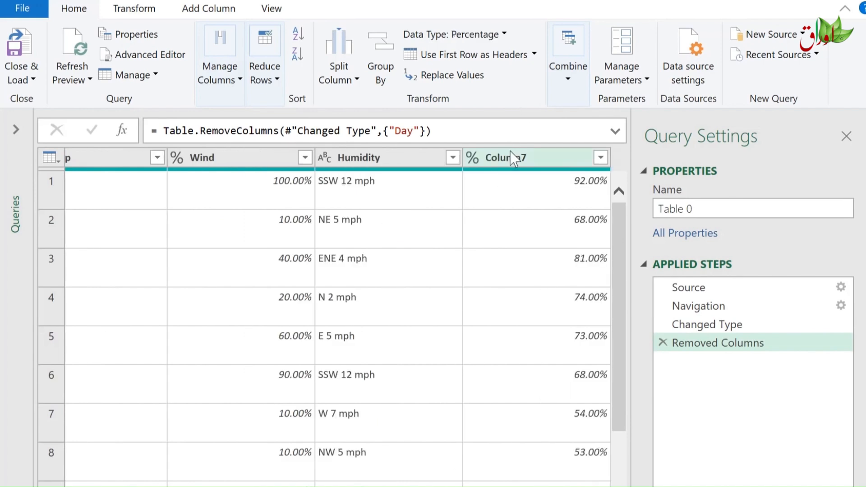
left_click(381, 160, "ctrl")
left_click(251, 160, "ctrl")
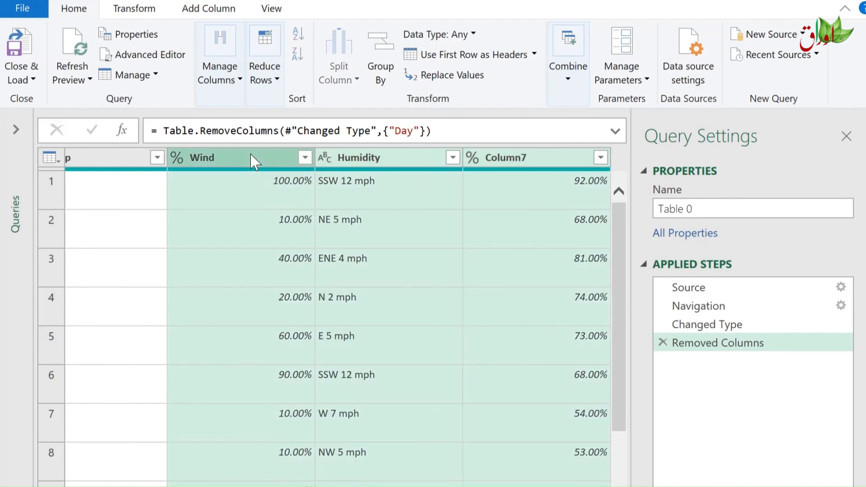
right_click(251, 160)
left_click(302, 186)
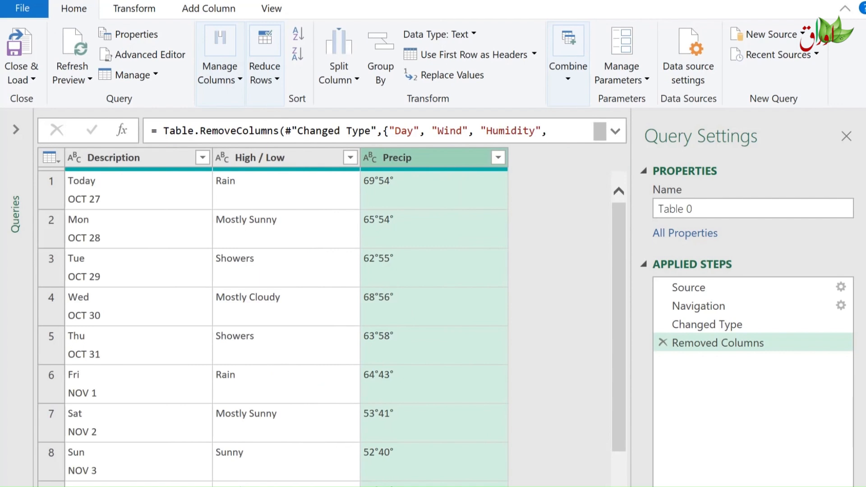
Rename the three remaining columns in order as Day, Description and High/Low
left_click(132, 165)
double_click(134, 163)
type("Day")
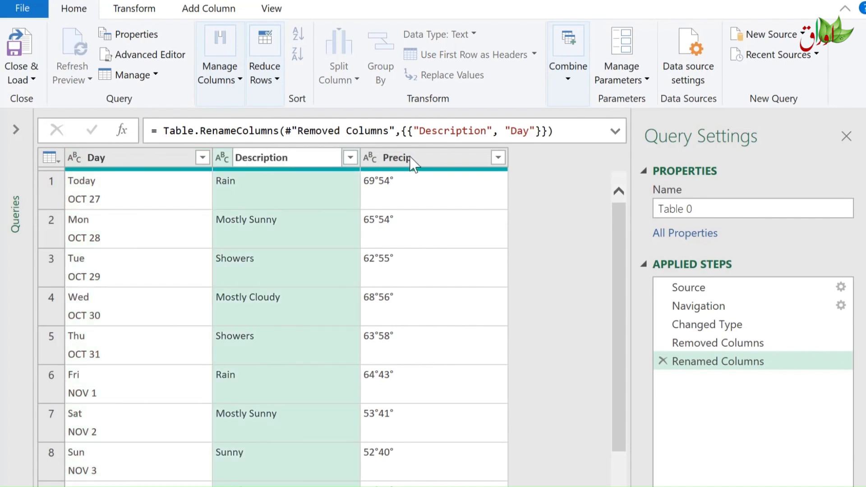
double_click(397, 158)
type("High/Low")
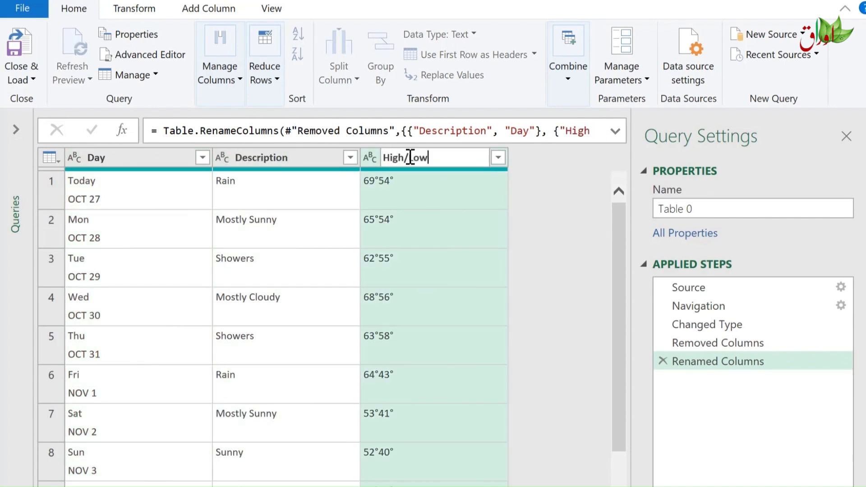
key("Return")
left_click(391, 190)
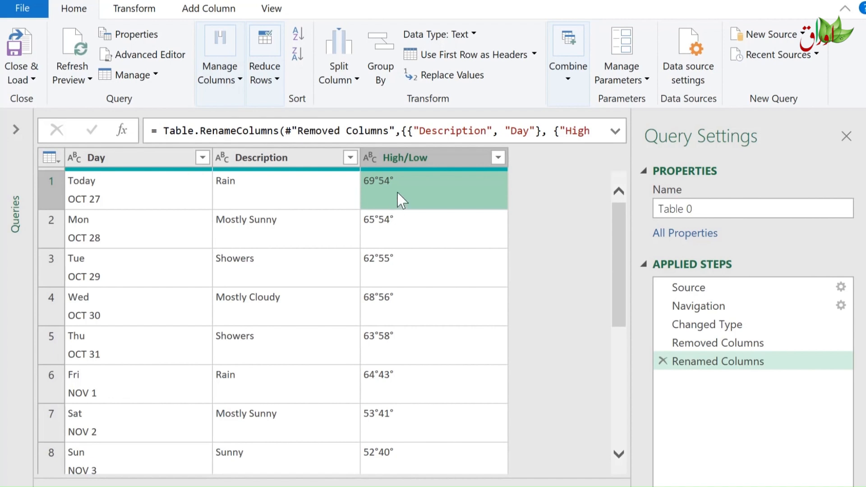
left_click(391, 228)
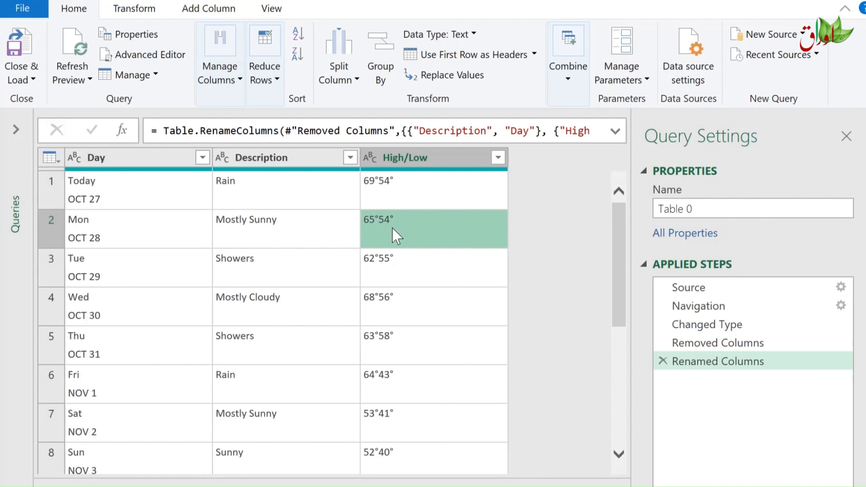
left_click(399, 186)
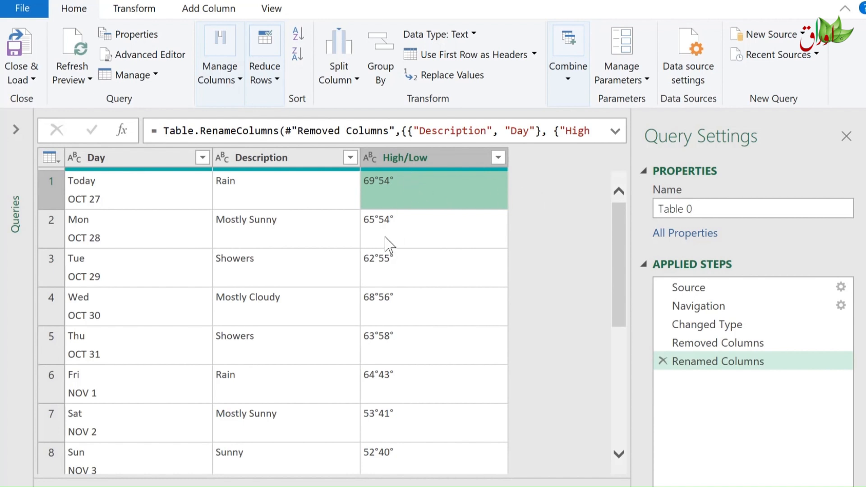
left_click(186, 187)
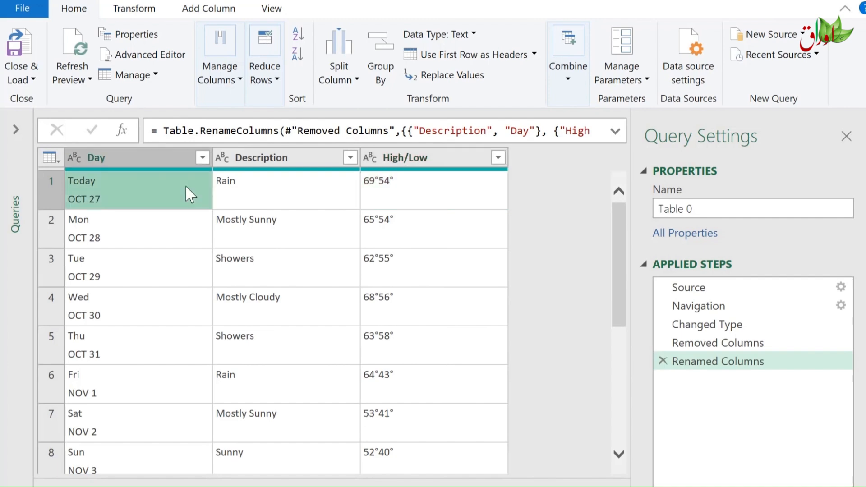
Load the cleaned forecast query into the empty worksheet as a table starting at cell A1
left_click(34, 80)
left_click(56, 117)
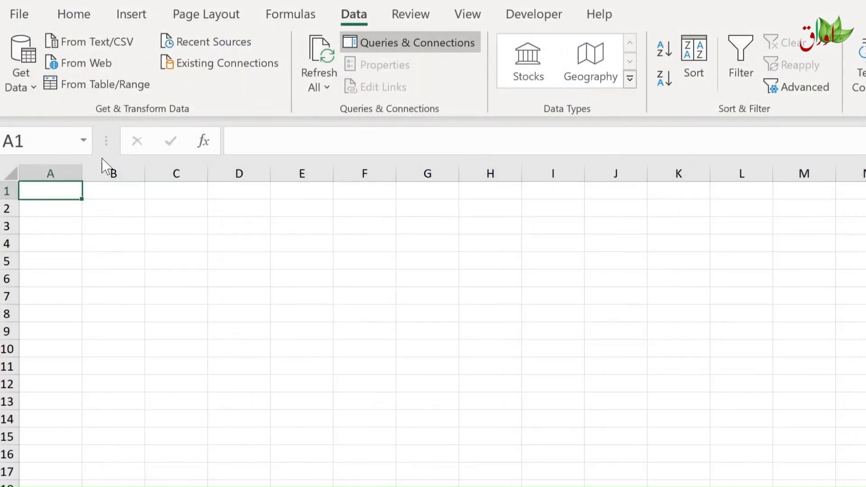
left_click(623, 371)
left_click(706, 475)
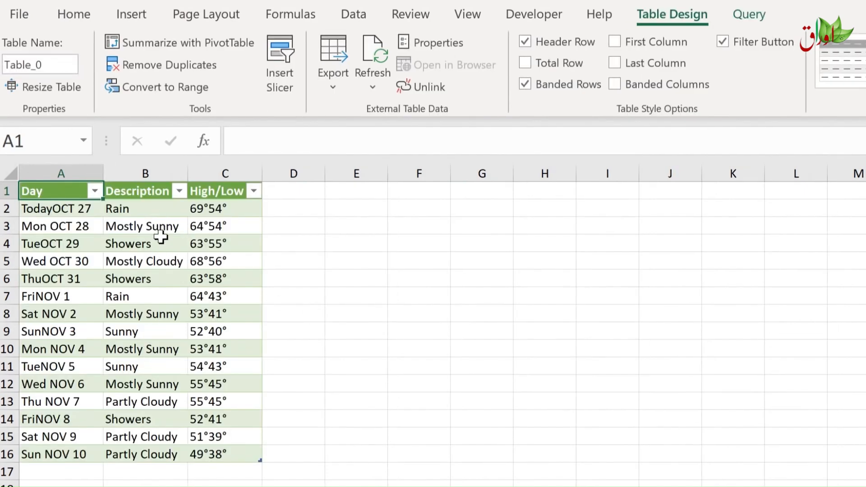
left_click(160, 228)
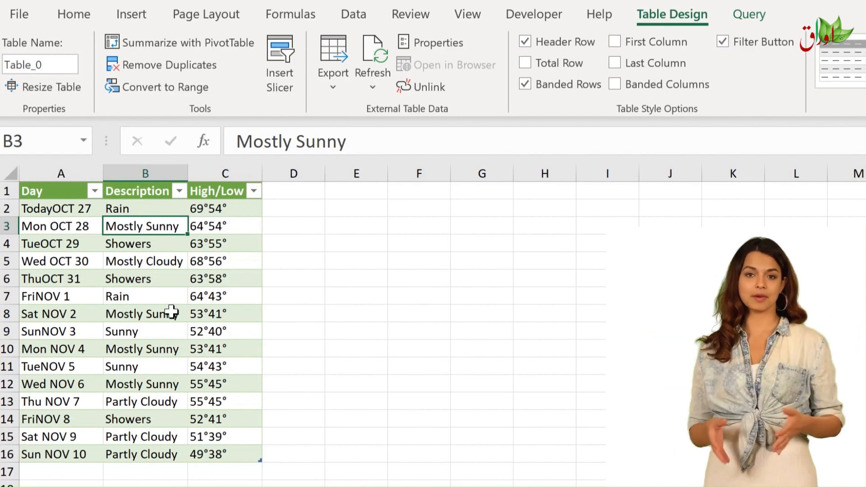
left_click(141, 209)
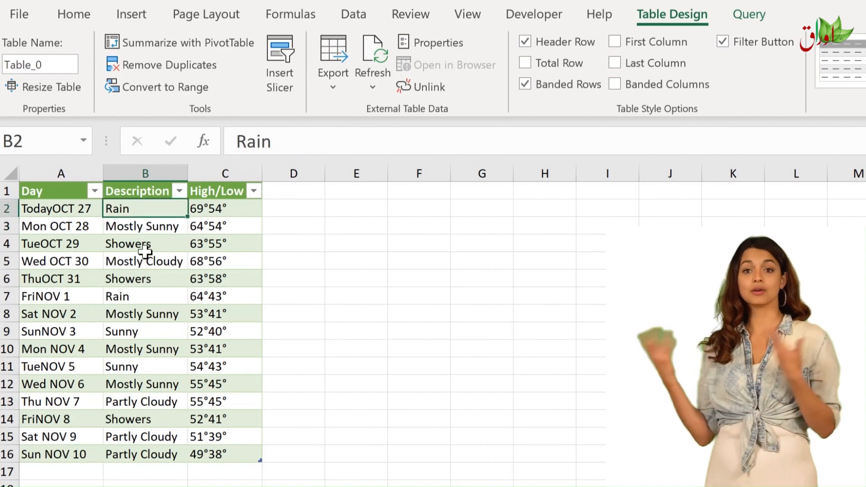
left_click(144, 248)
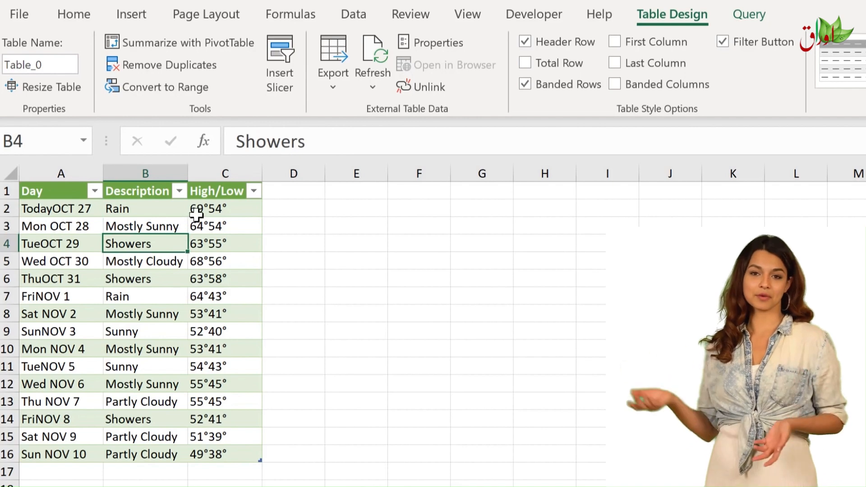
Find the umbrella-with-rain emoji by searching for "rain", insert it in cell E4 and copy it
left_click(348, 243)
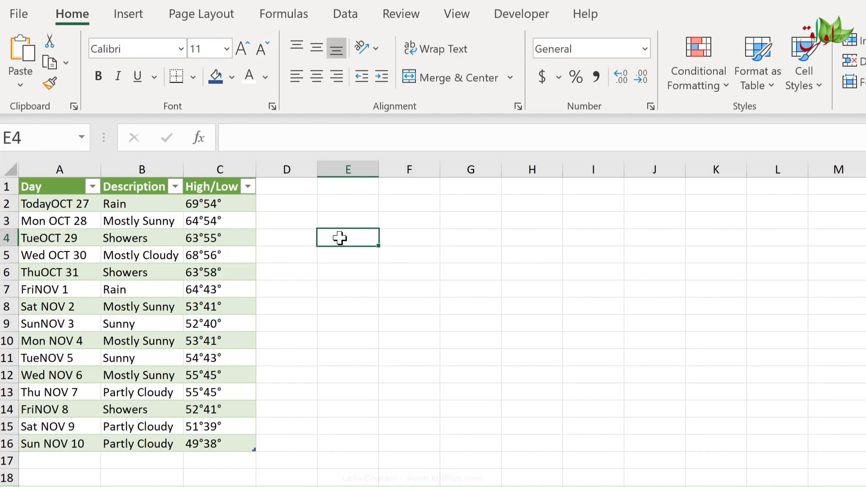
key("super+period")
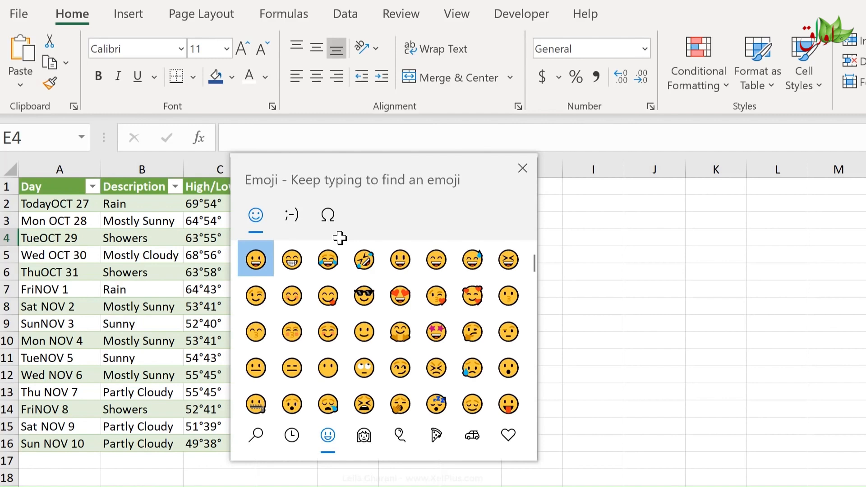
type("rain")
left_click(386, 359)
key("Escape")
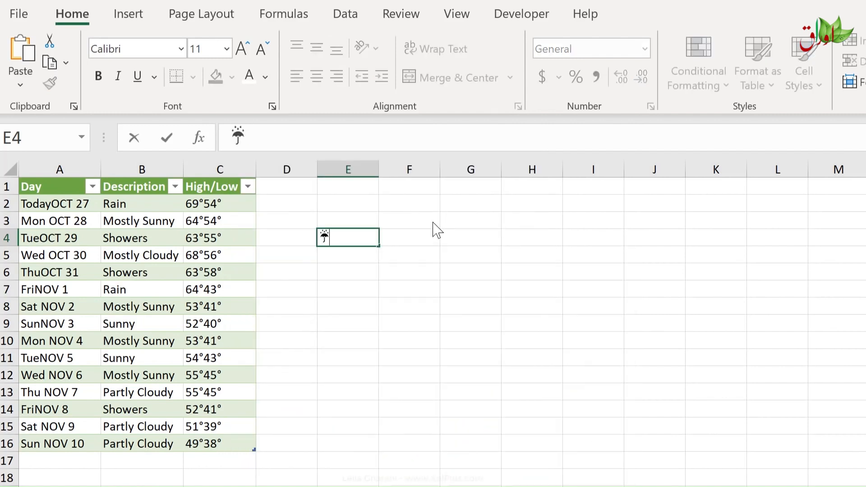
double_click(236, 136)
key("ctrl+c")
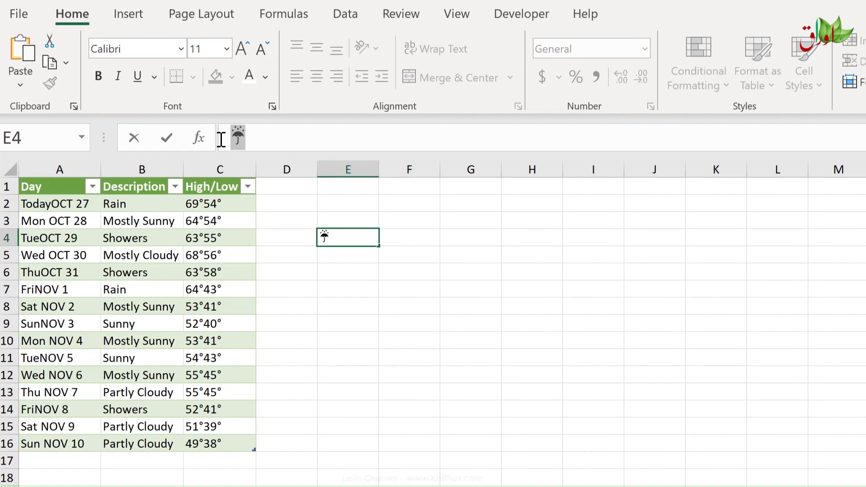
key("ctrl+Return")
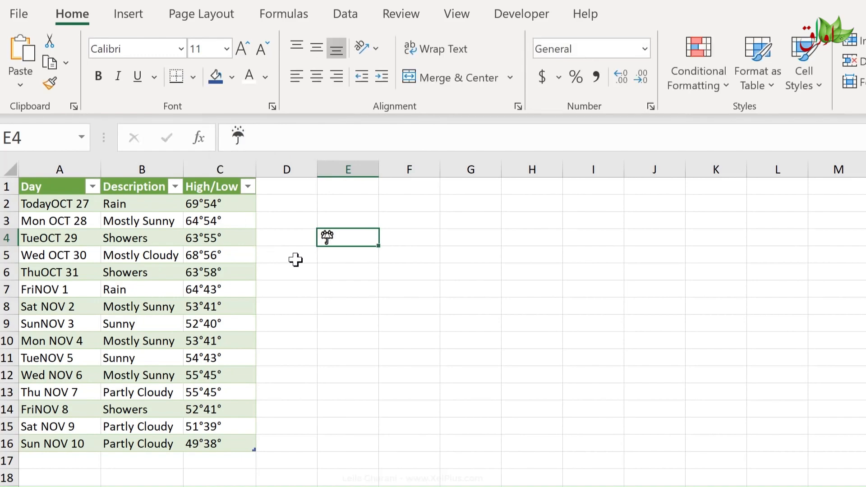
Reopen the Table 0 query in the Power Query Editor and rename it as NYWeather
left_click(118, 219)
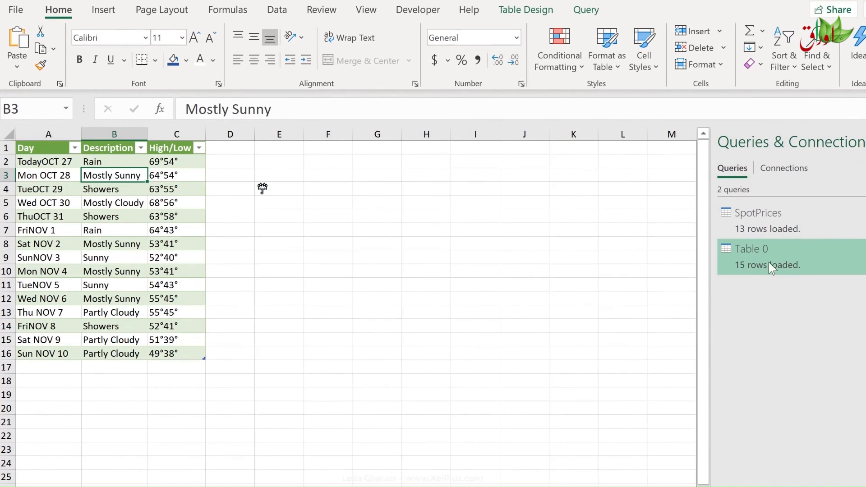
double_click(769, 264)
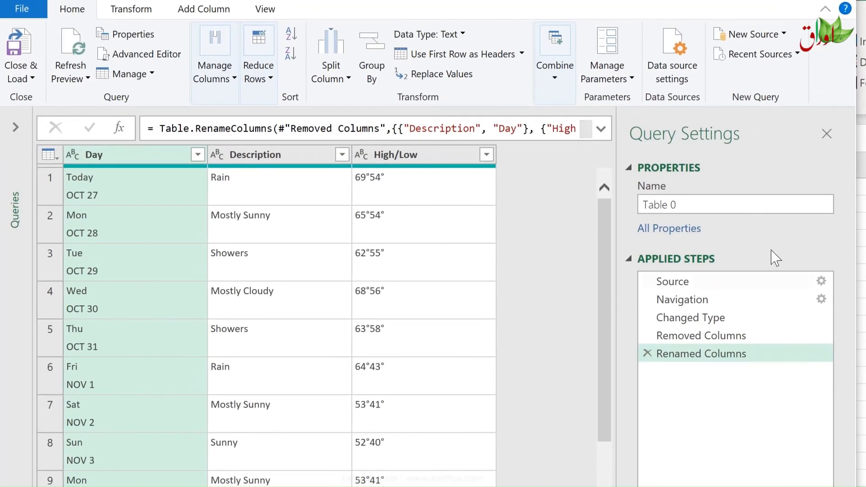
left_click(694, 205)
type("NYWeather")
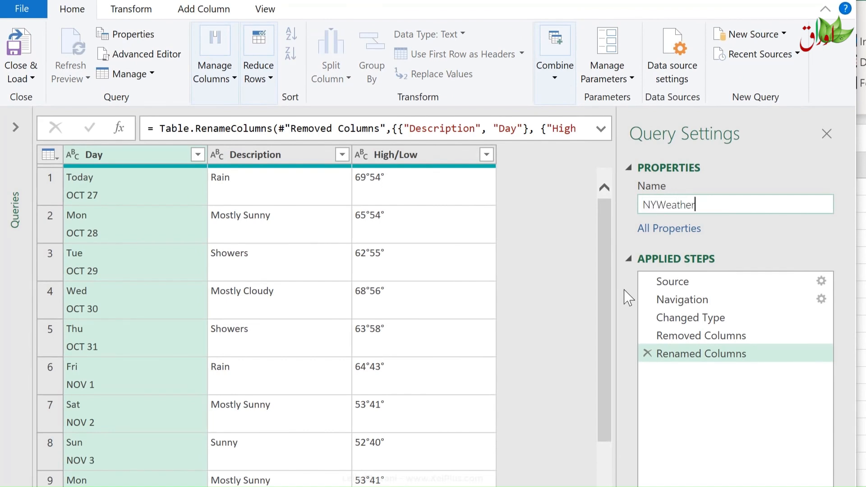
key("Return")
Start a new conditional column named "Be Equipped"
left_click(381, 158)
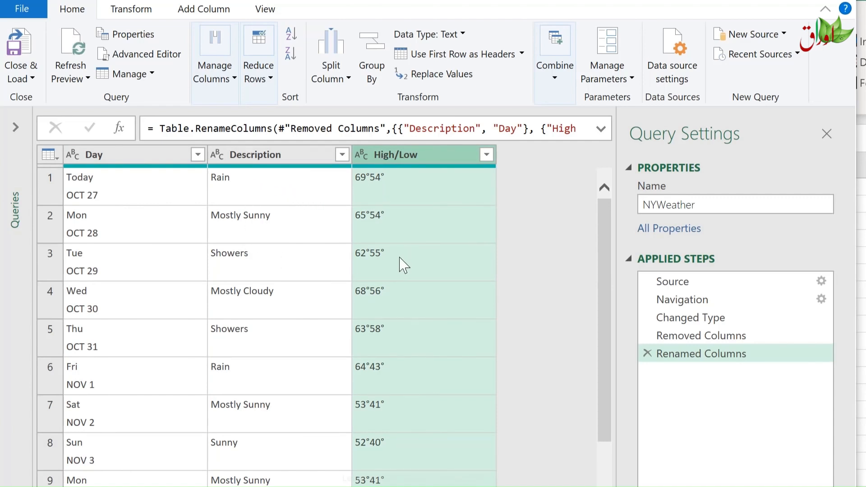
left_click(205, 12)
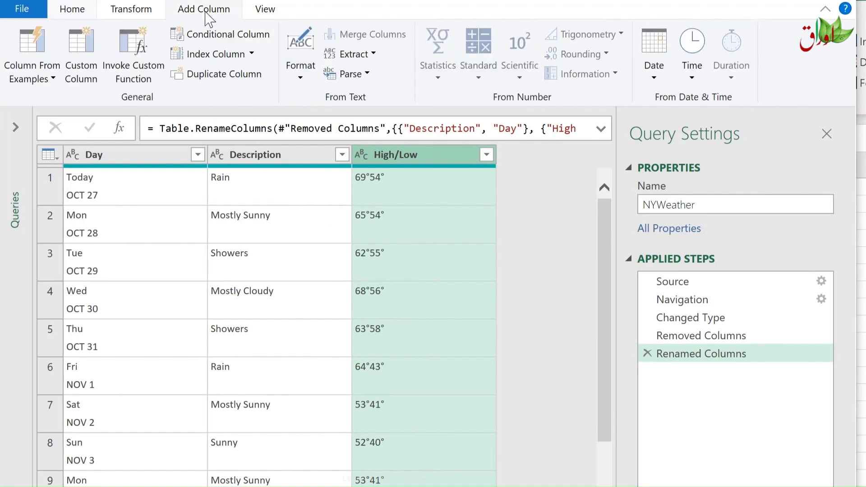
left_click(217, 44)
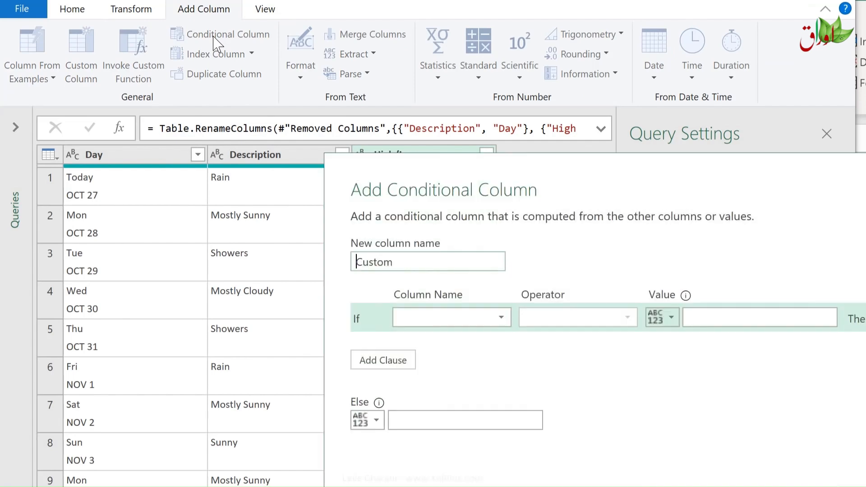
type("Be Equip")
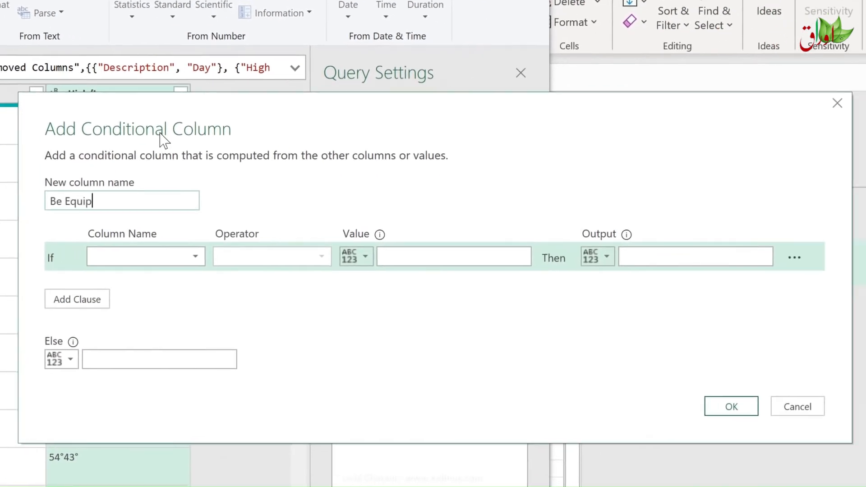
type("ped")
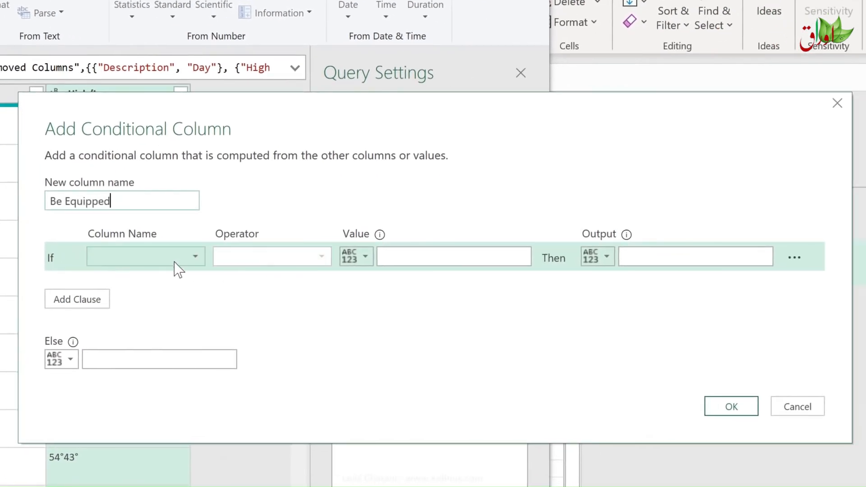
Define the first condition so that a Description containing "Rain" outputs the umbrella emoji
left_click(194, 258)
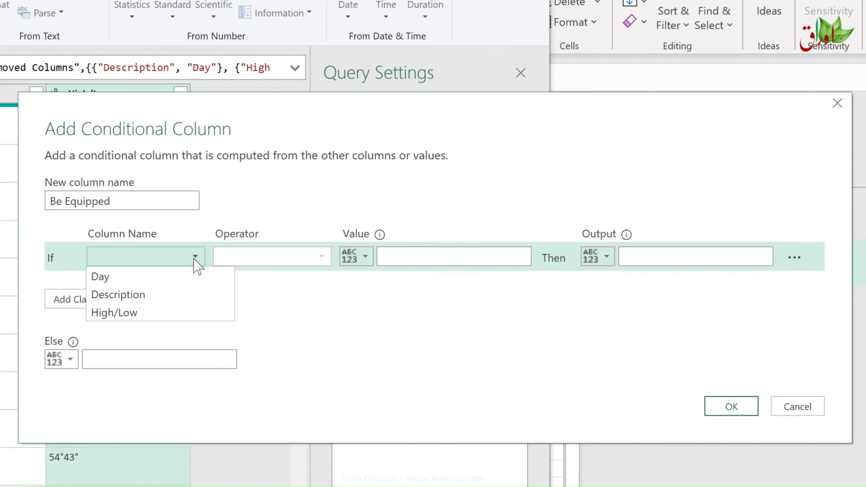
left_click(142, 298)
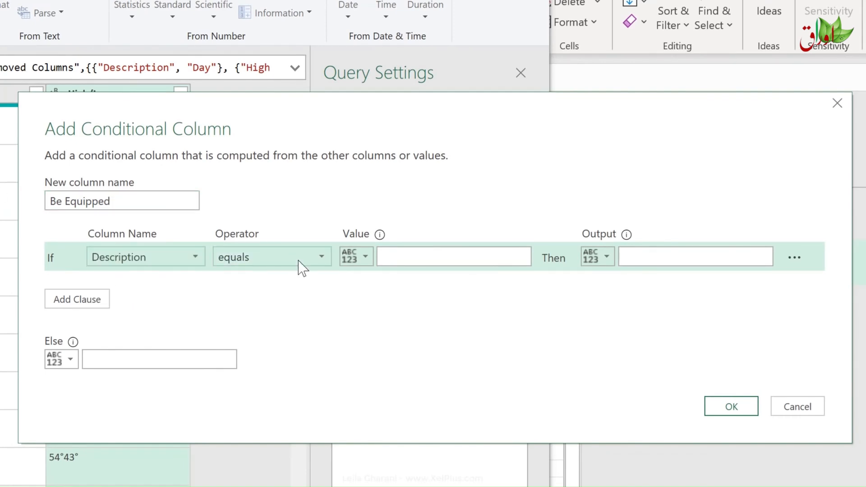
left_click(318, 261)
left_click(297, 386)
left_click(416, 263)
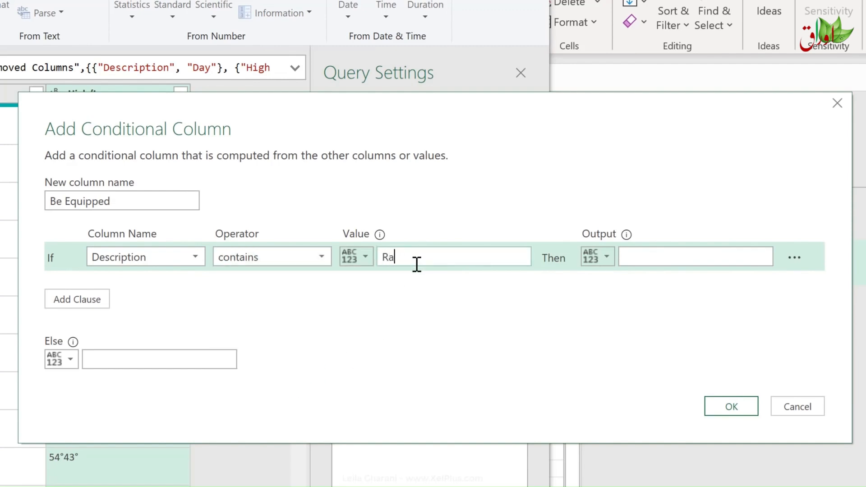
left_click(668, 258)
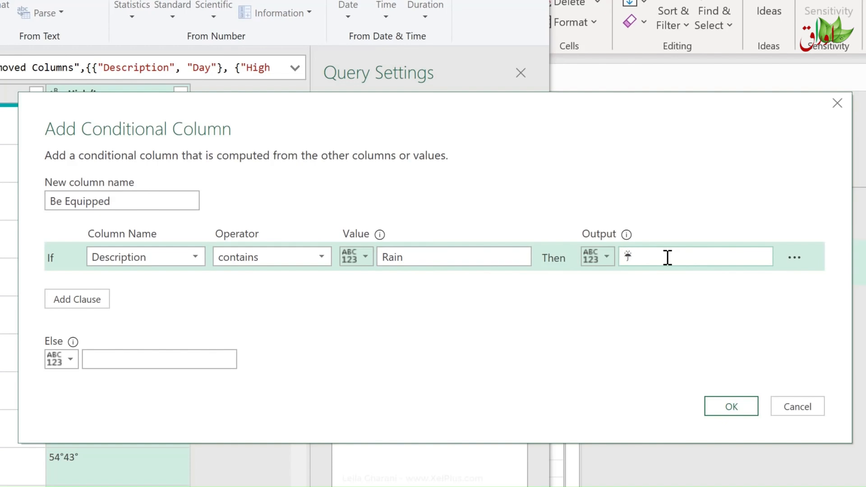
Add an Else If clause so that a Description containing "Shower" also outputs the umbrella emoji
left_click(97, 298)
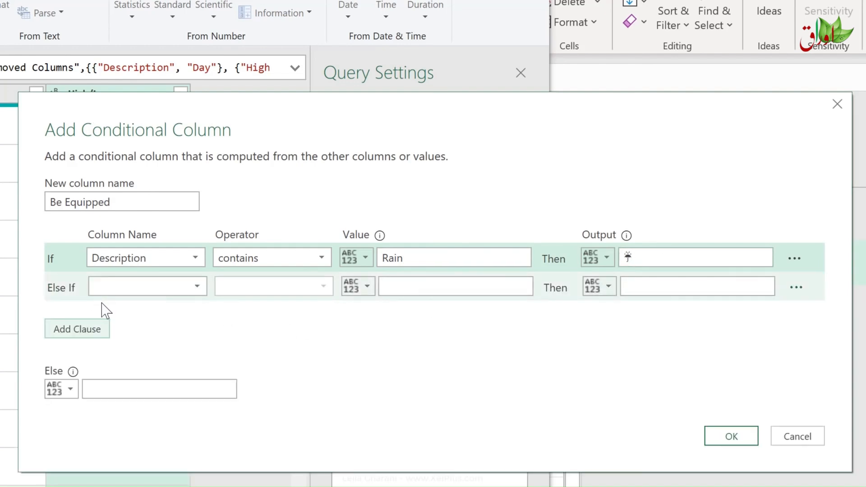
left_click(197, 289)
left_click(168, 324)
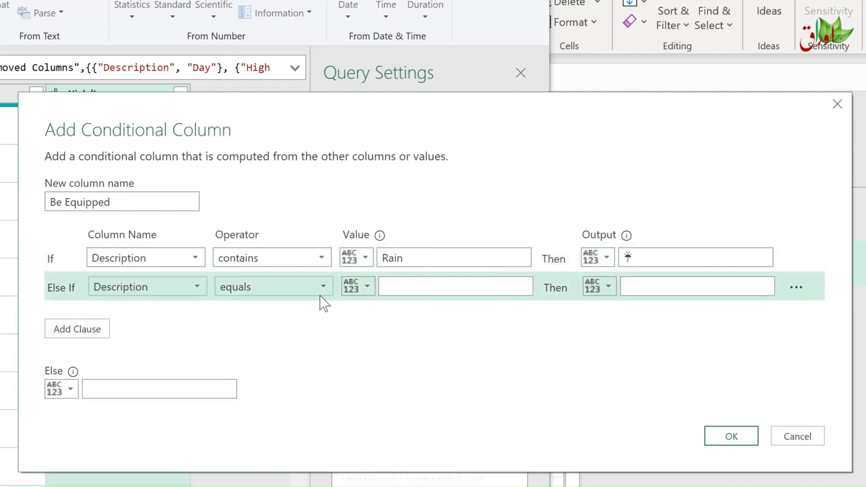
left_click(325, 287)
left_click(270, 414)
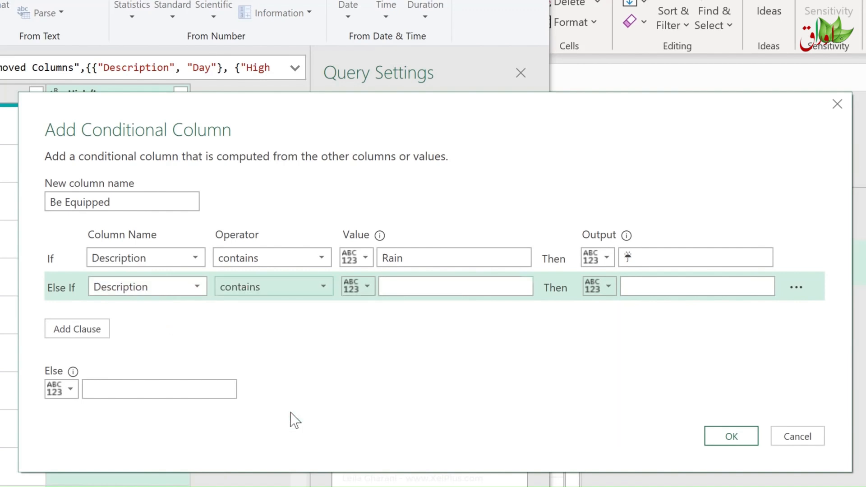
left_click(425, 287)
left_click(645, 285)
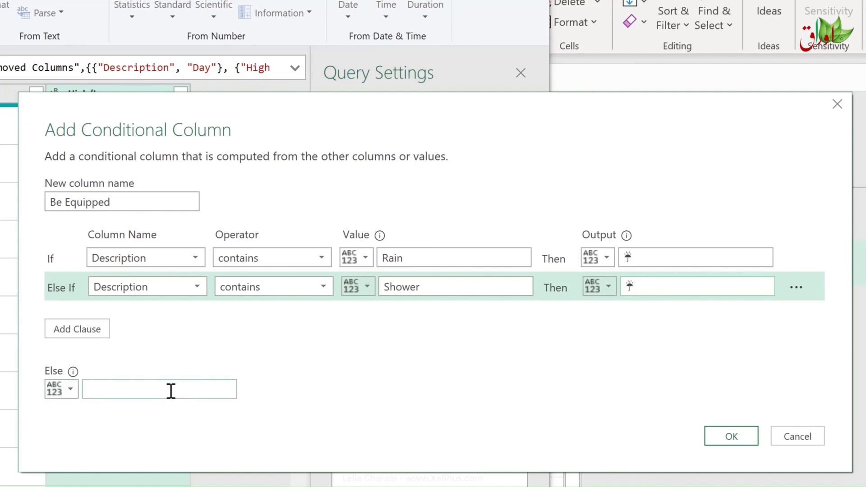
Create the conditional column without an Else output and place Be Equipped between the Description and High/Low columns
left_click(731, 436)
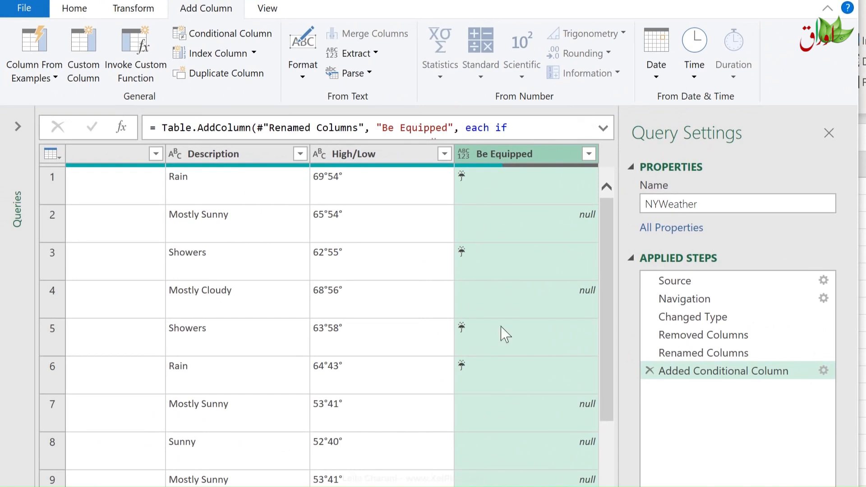
left_click_drag(482, 168, 319, 168)
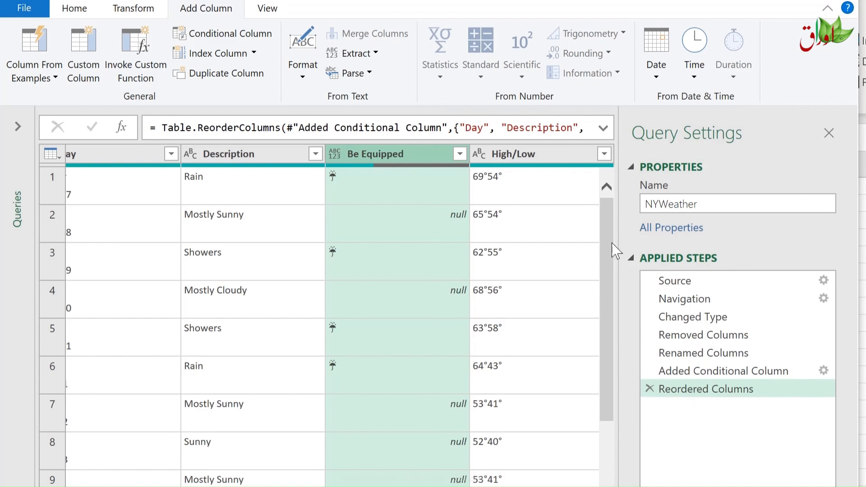
Close the query editor and load the updated NYWeather query into the worksheet table
left_click(20, 8)
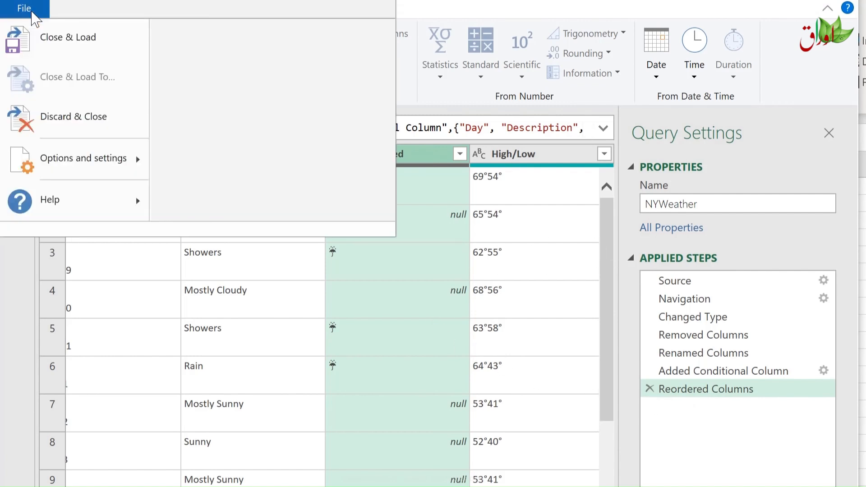
left_click(50, 34)
left_click(239, 272)
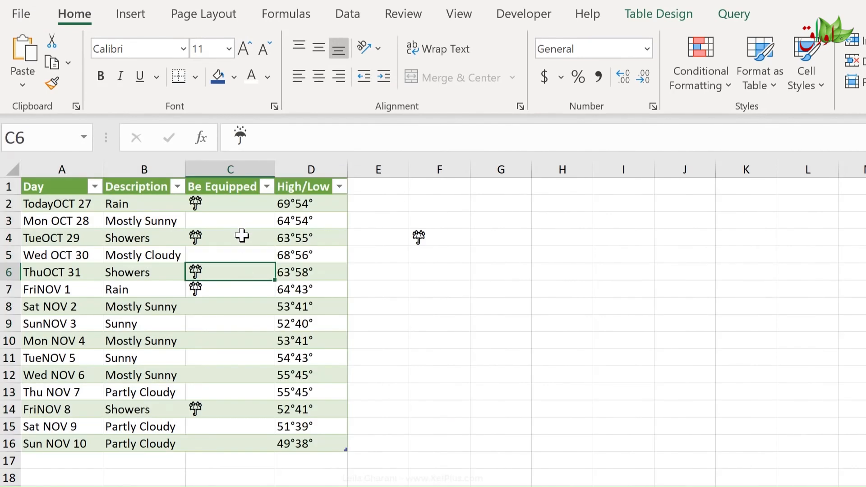
Refresh the New York weather table from its web source
left_click(241, 236)
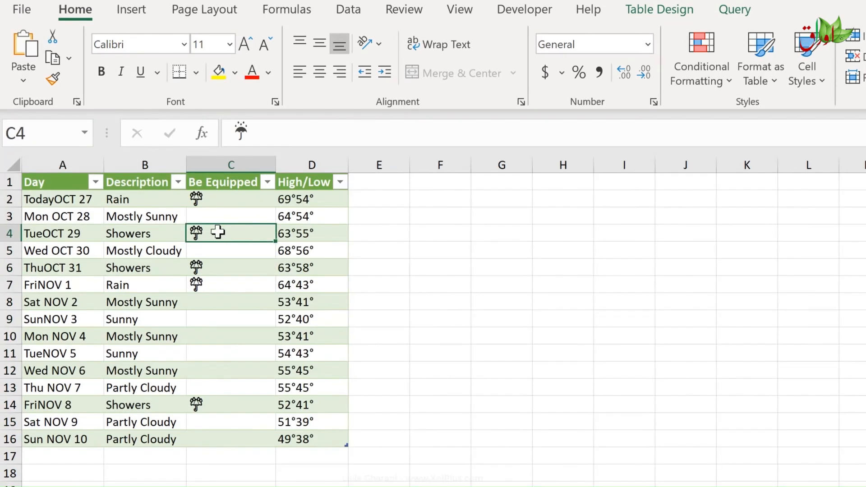
right_click(228, 235)
left_click(289, 405)
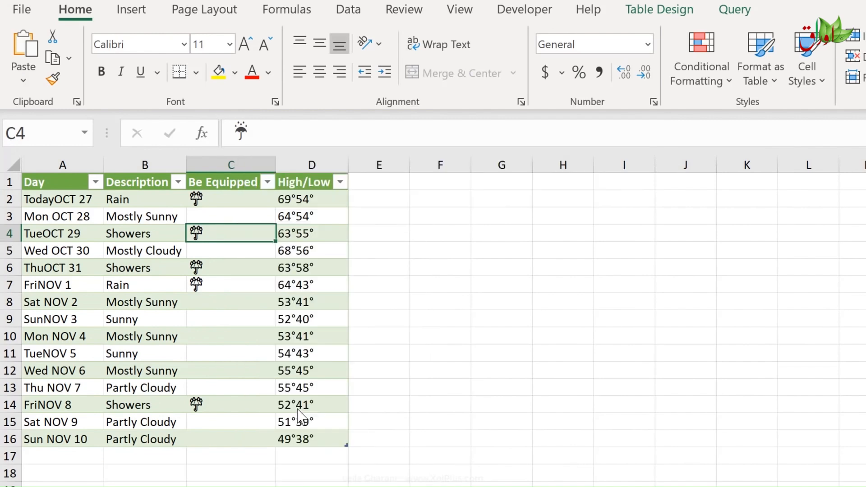